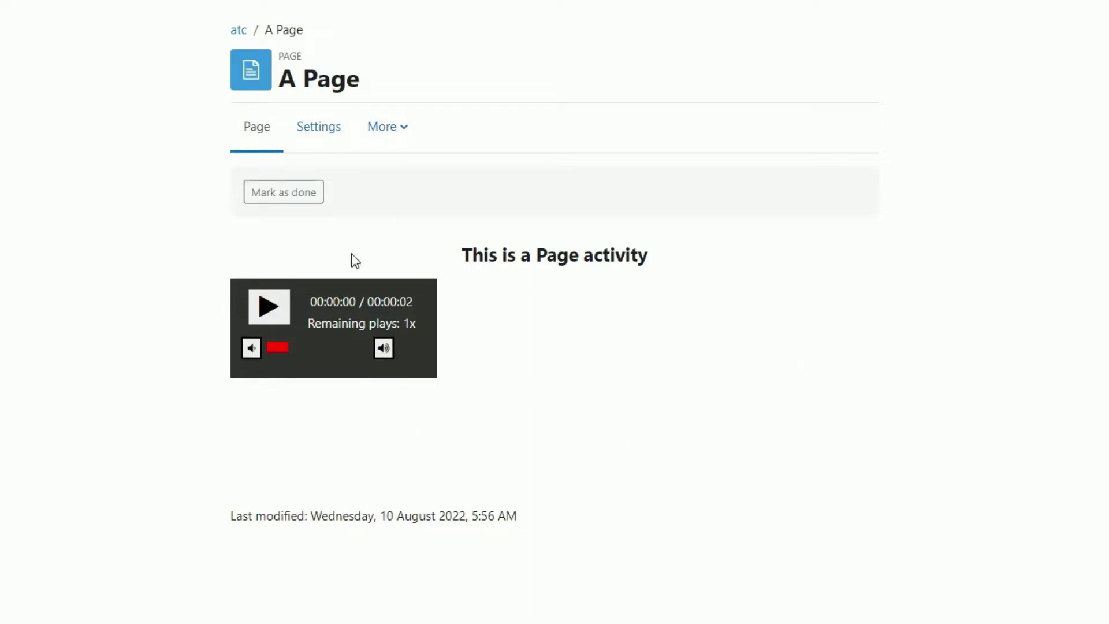
- Play A Page's audio once, leaving 0 remaining plays, then open its settings form
{"action": "left_click", "coordinate": [269, 308]}
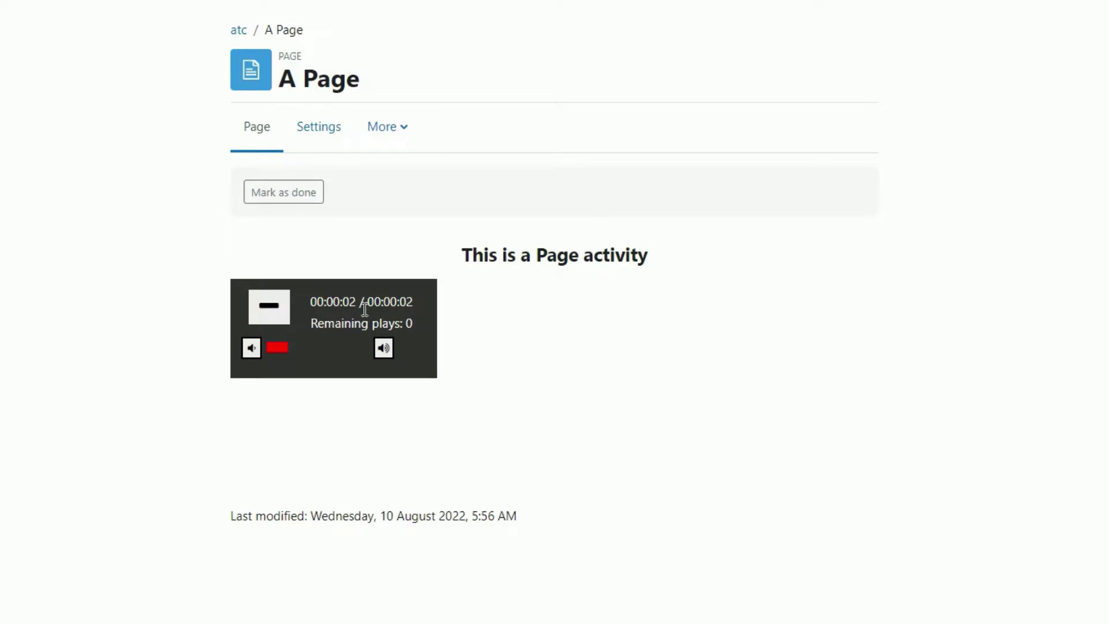
{"action": "left_click", "coordinate": [315, 135]}
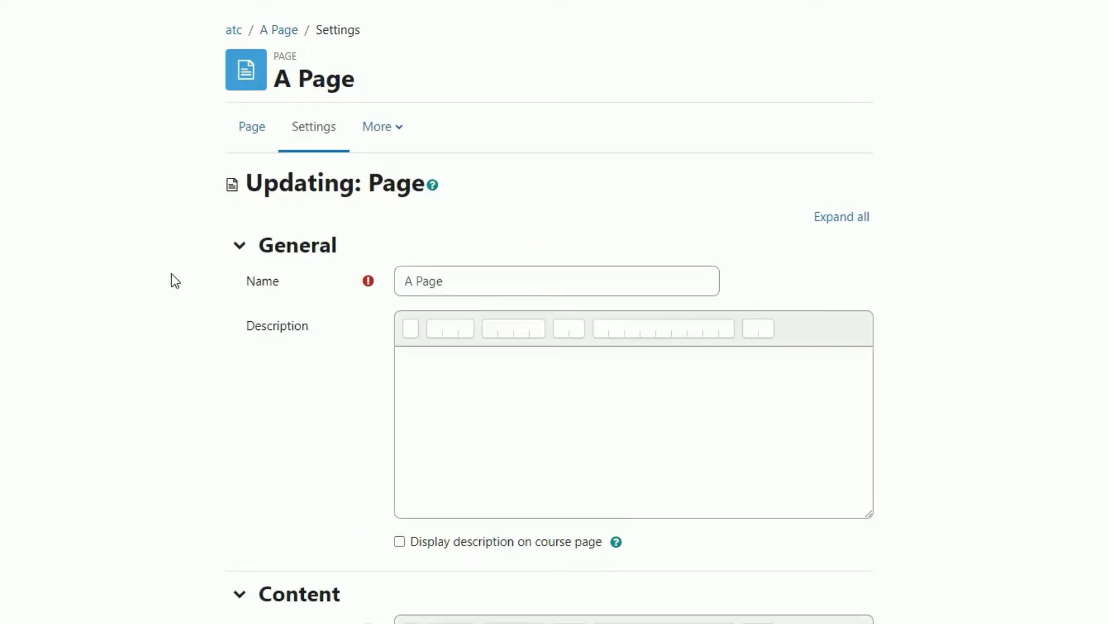
- Change the POODLL tag's canplaycount from 1 to 2 and save and display the page
{"action": "scroll", "coordinate": [174, 280], "scroll_direction": "down", "scroll_amount": 6}
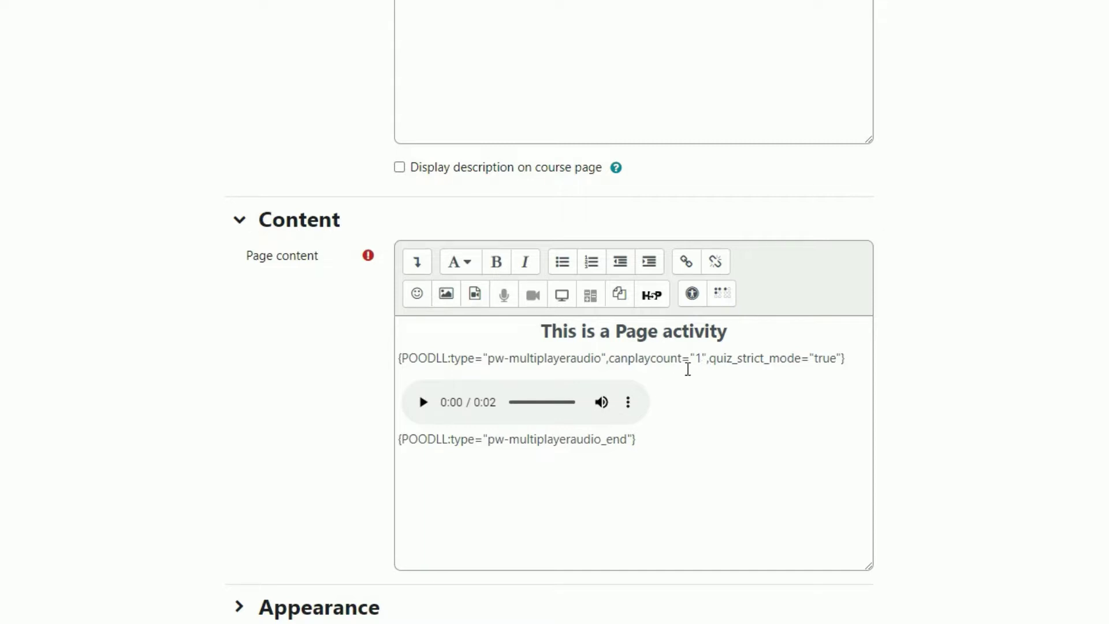
{"action": "left_click", "coordinate": [702, 359]}
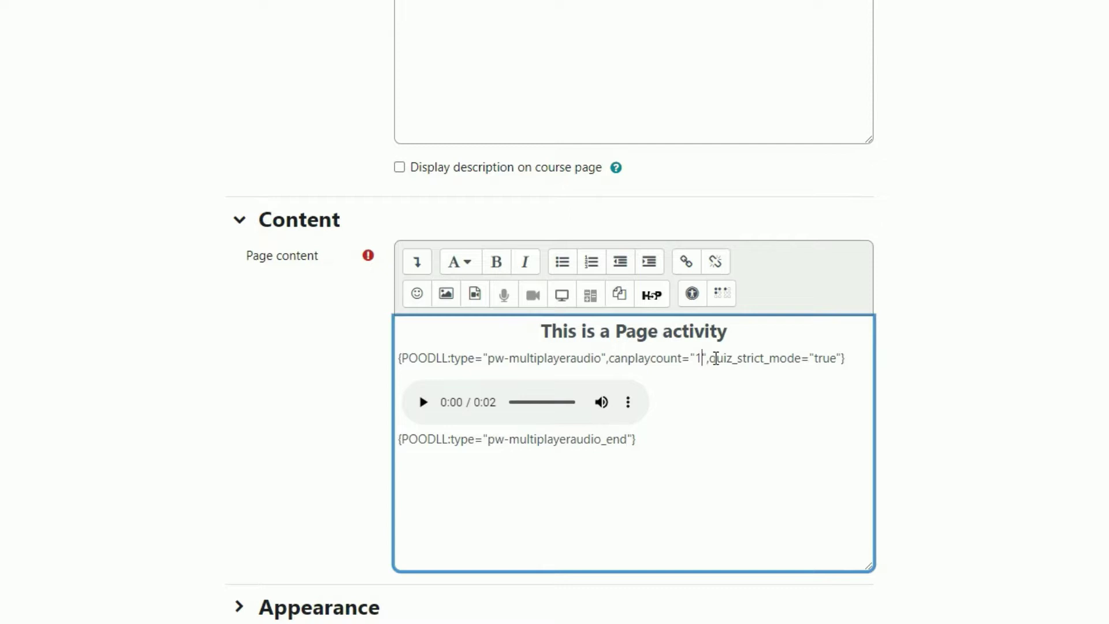
{"action": "key", "text": "BackSpace"}
{"action": "type", "text": "2"}
{"action": "scroll", "coordinate": [706, 438], "scroll_direction": "down", "scroll_amount": 5}
{"action": "left_click", "coordinate": [648, 617]}
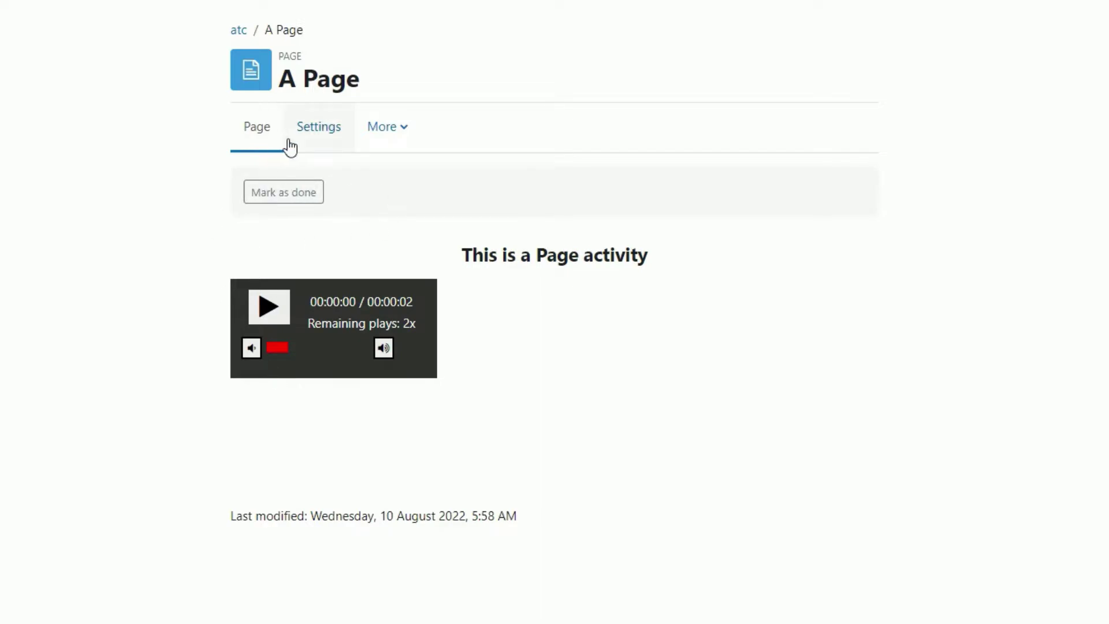
- Return to the atc course, open Another page's settings, and click into its Page content editor
{"action": "left_click", "coordinate": [241, 32]}
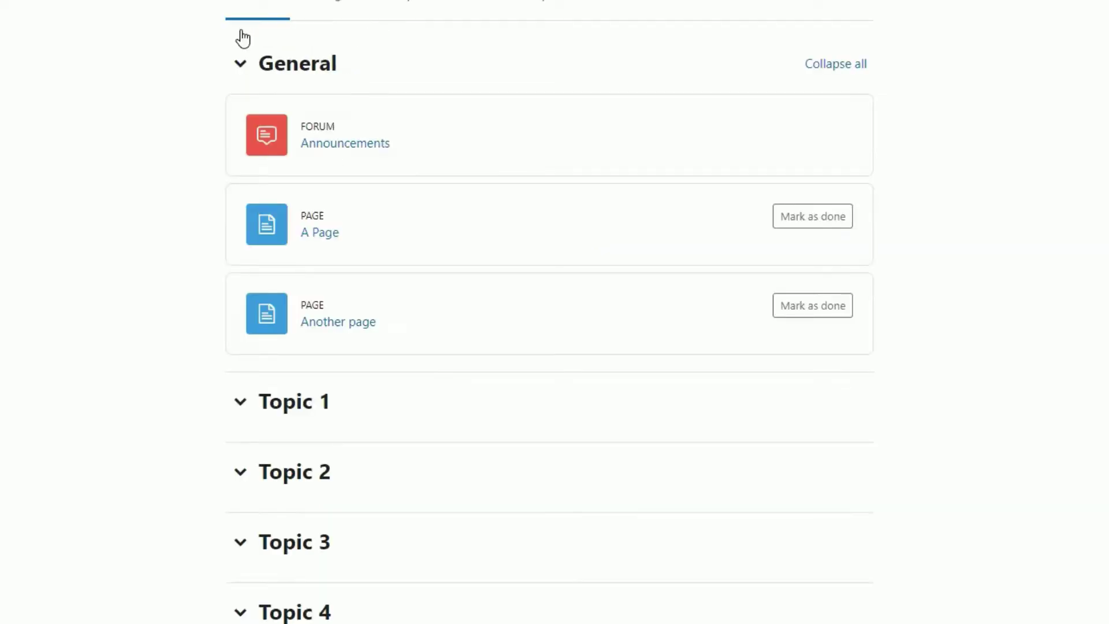
{"action": "left_click", "coordinate": [355, 325]}
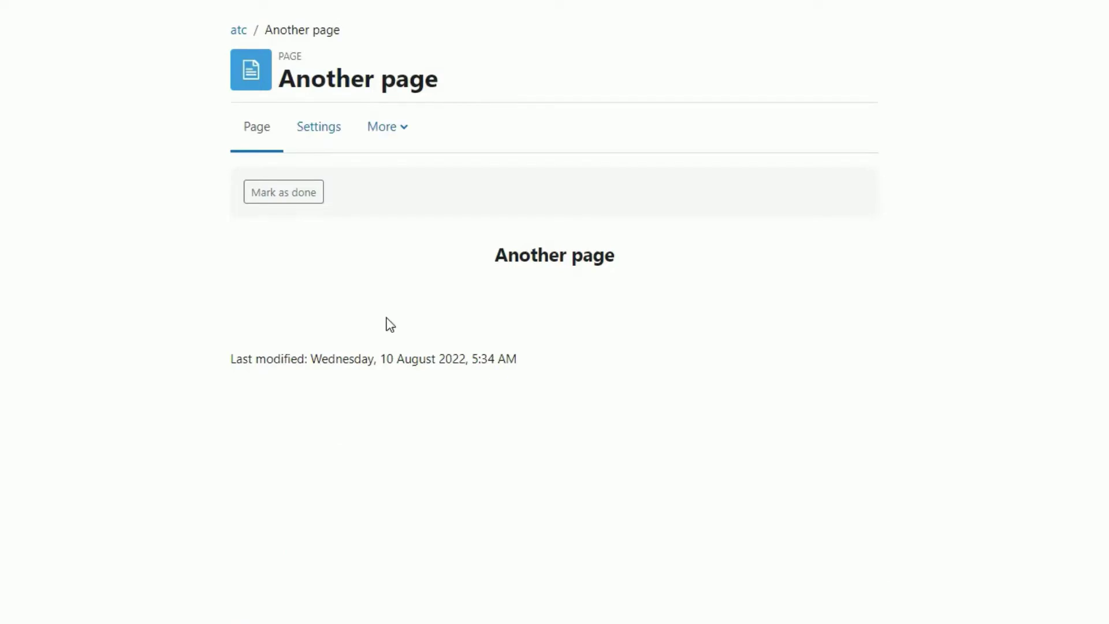
{"action": "left_click", "coordinate": [333, 128]}
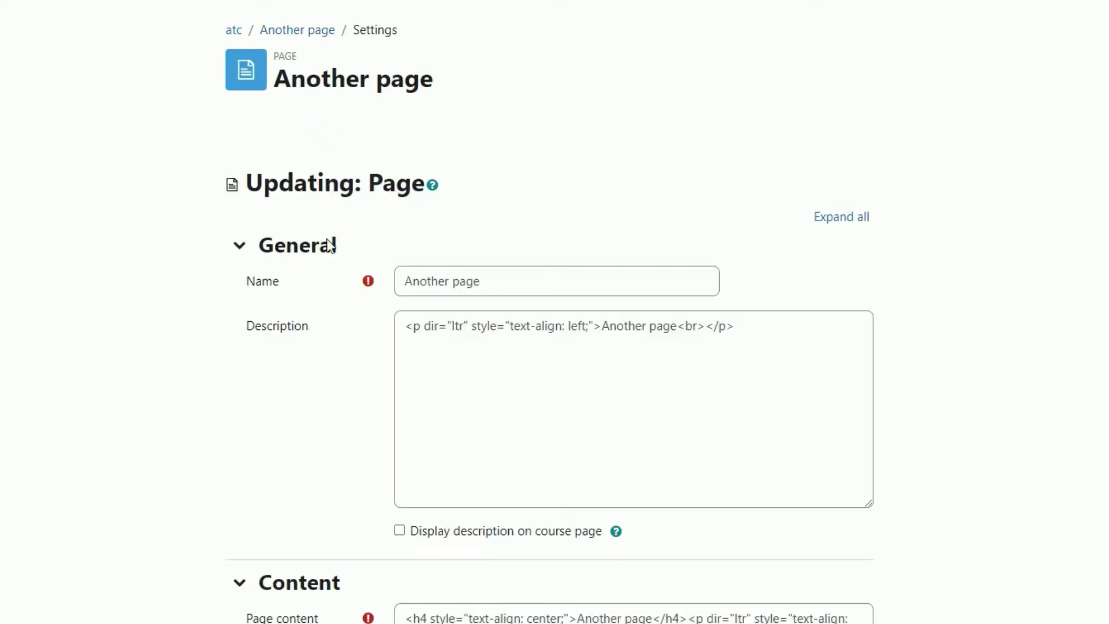
{"action": "scroll", "coordinate": [277, 326], "scroll_direction": "down", "scroll_amount": 8}
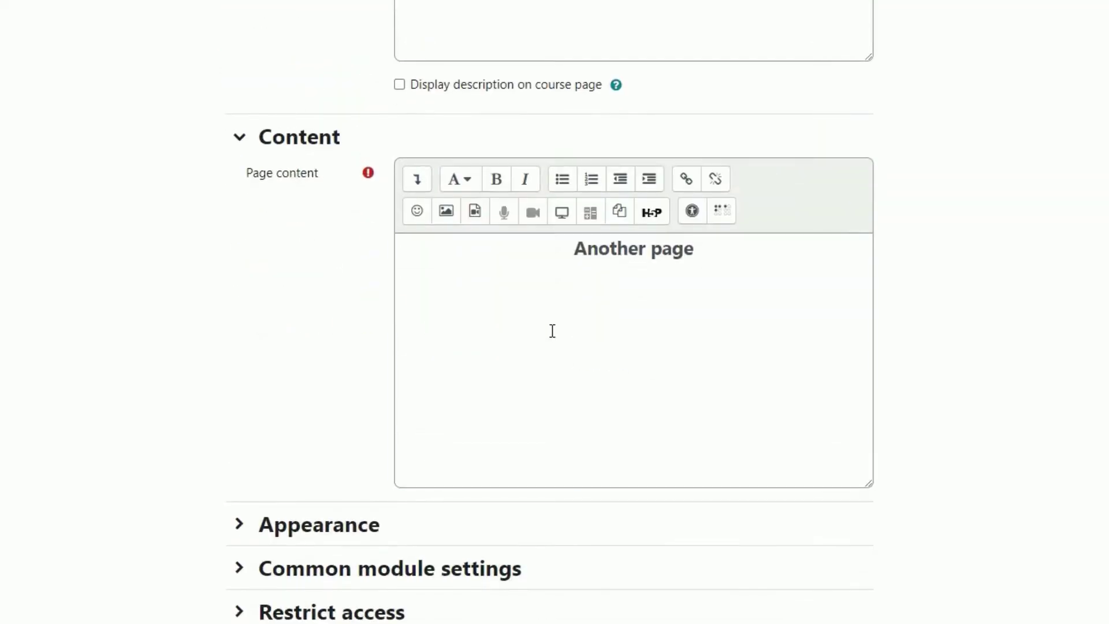
{"action": "left_click", "coordinate": [552, 330]}
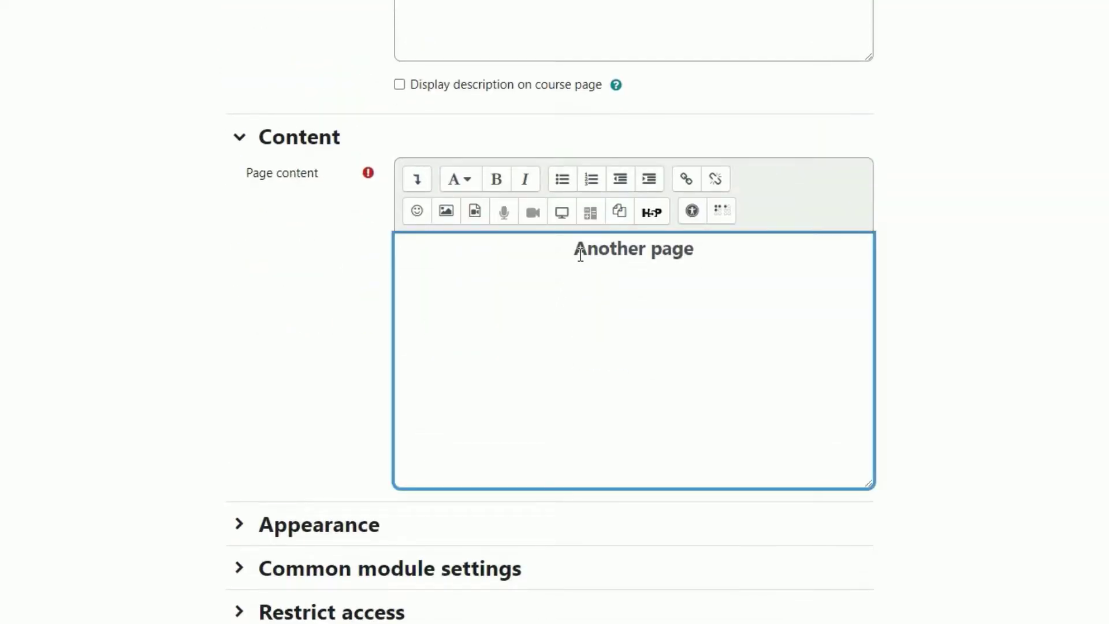
- Insert a MultiPlayerAudio-Widget with Canplaycount 1 into Another page's content
{"action": "left_click", "coordinate": [589, 223]}
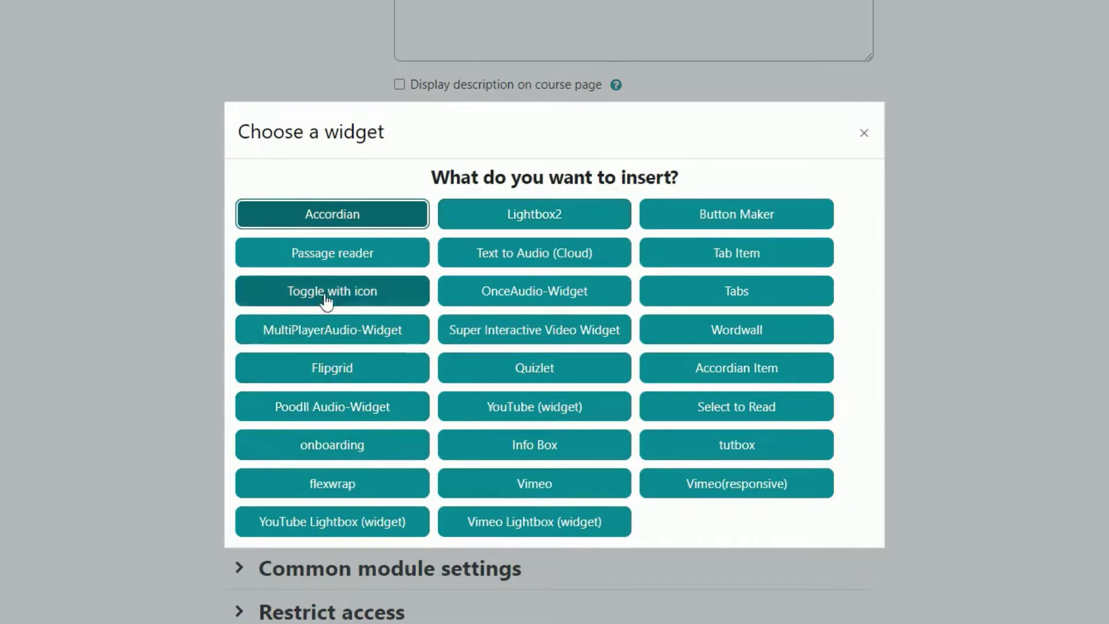
{"action": "left_click", "coordinate": [343, 331]}
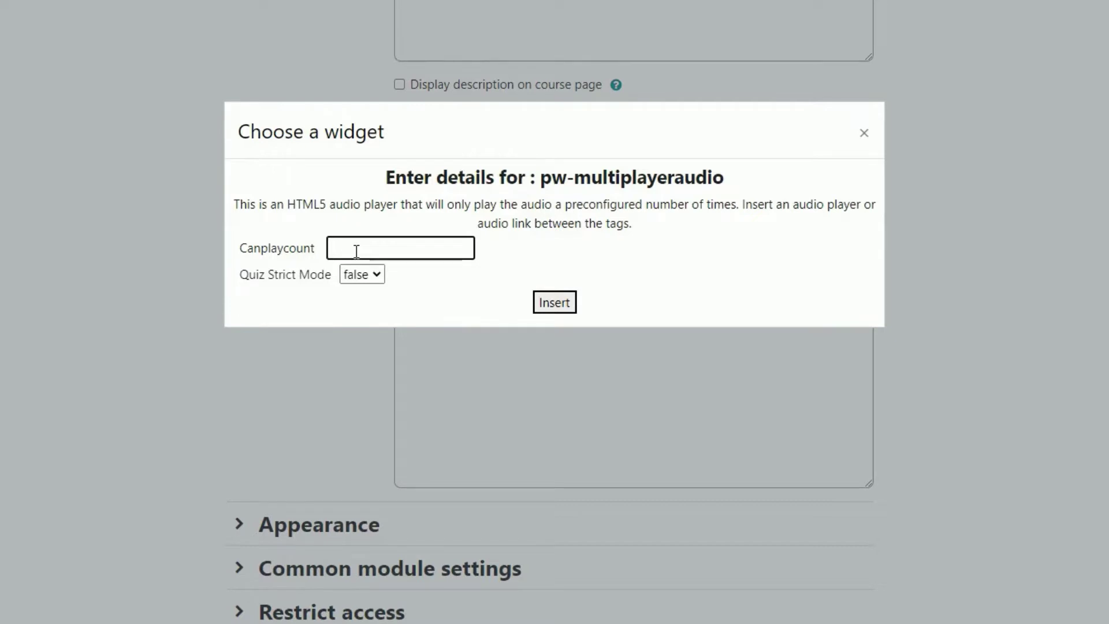
{"action": "type", "text": "1"}
{"action": "left_click", "coordinate": [569, 306]}
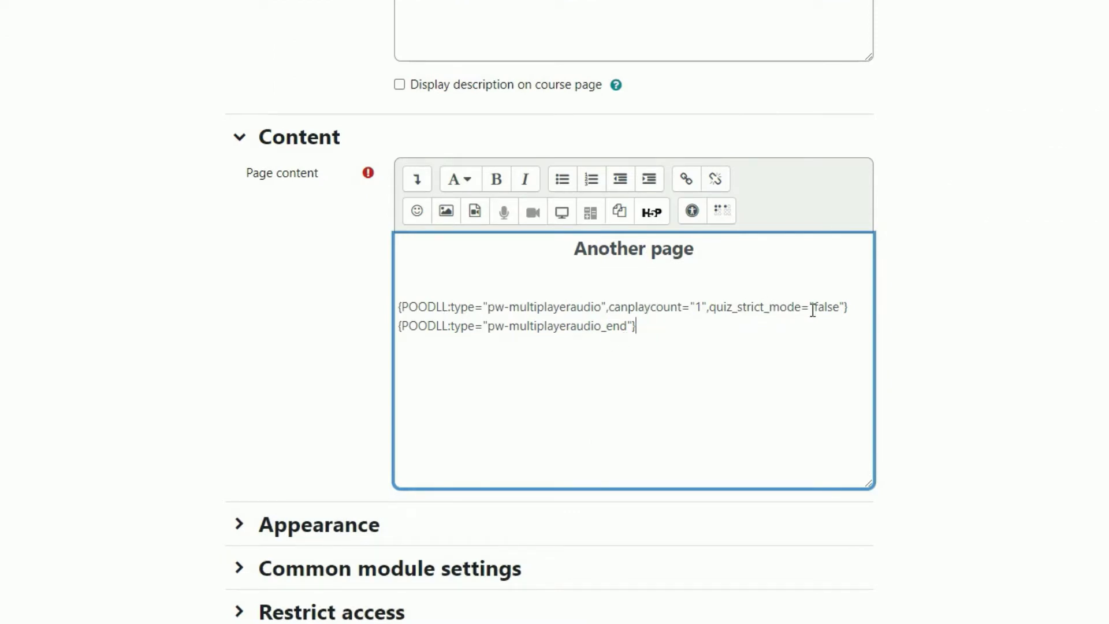
- Add a blank line between the two pw-multiplayeraudio POODLL tags
{"action": "left_click", "coordinate": [854, 305]}
{"action": "key", "text": "Return"}
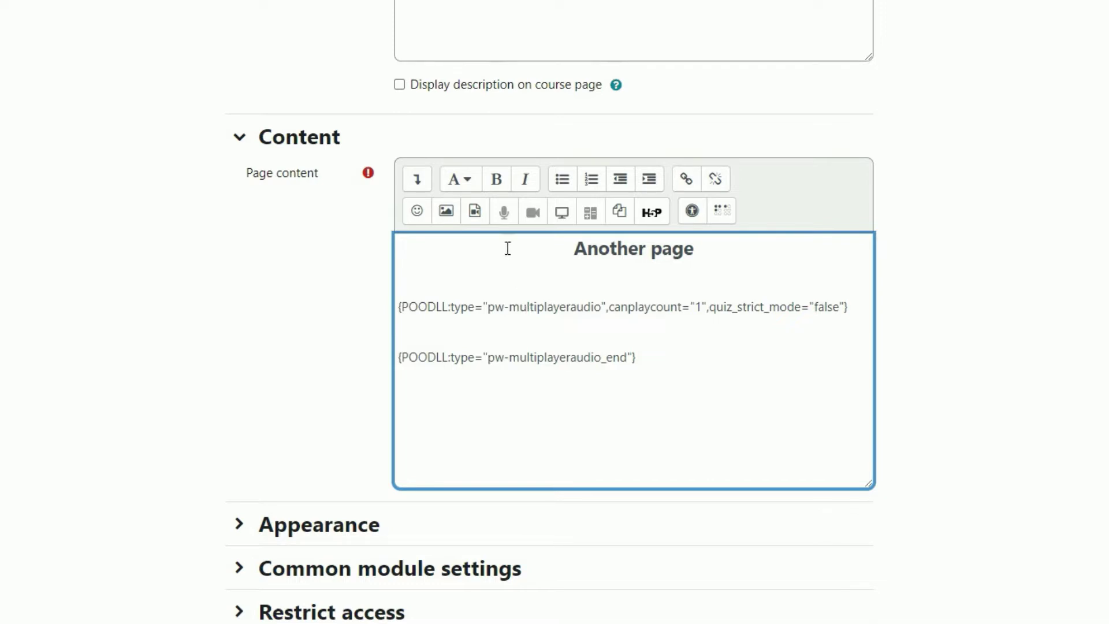
{"action": "left_click", "coordinate": [505, 215]}
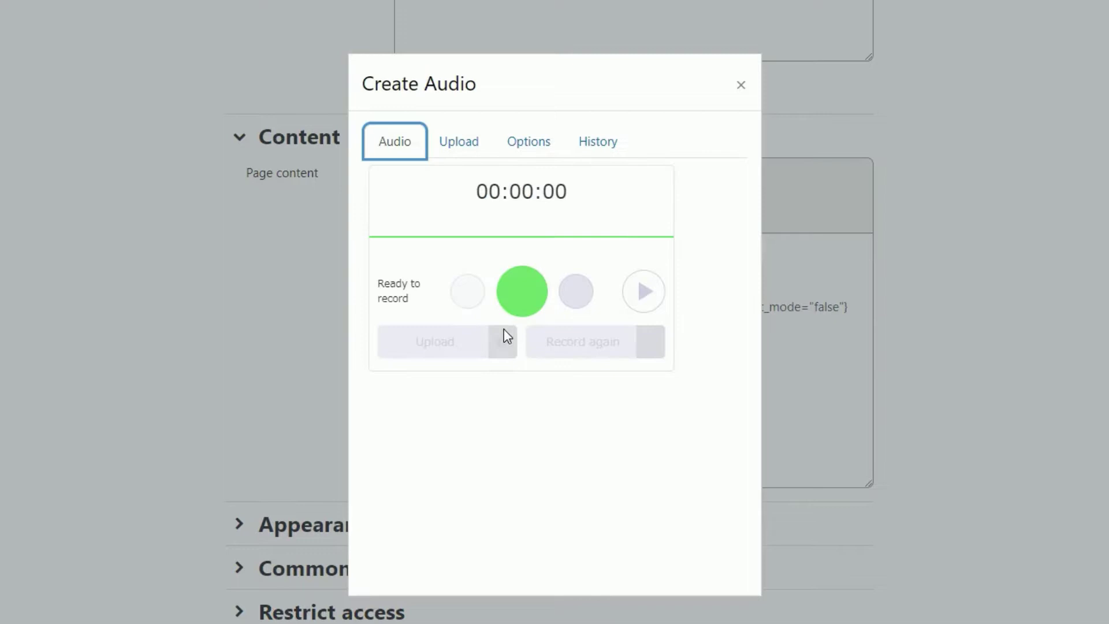
{"action": "left_click", "coordinate": [740, 85]}
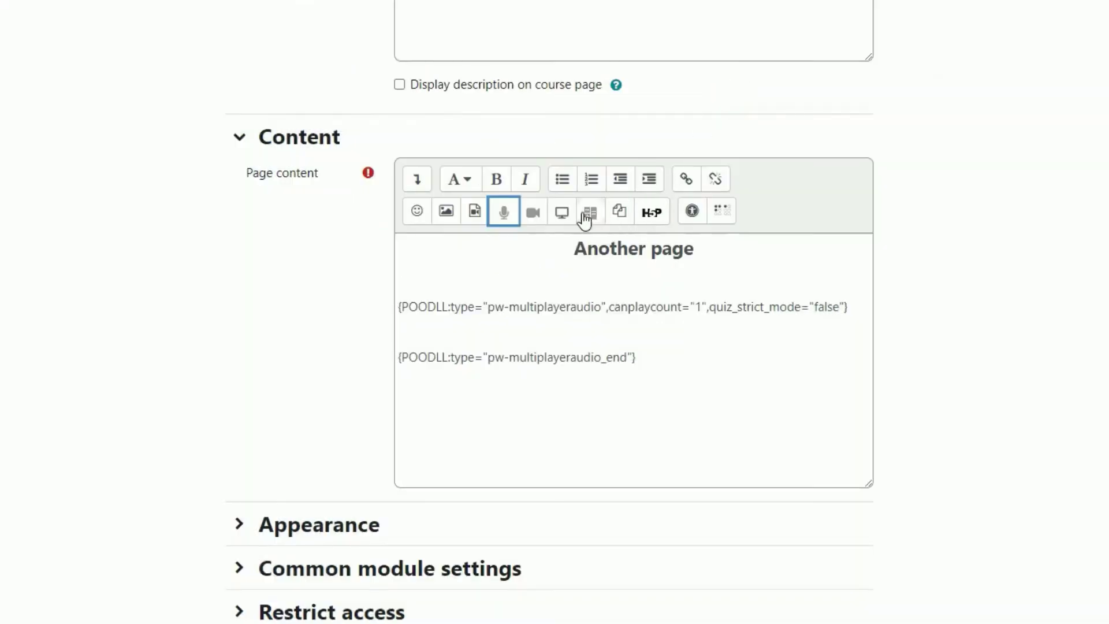
- Upload shortaudio.mp3 as an audio file and insert its player between the tags
{"action": "left_click", "coordinate": [475, 215]}
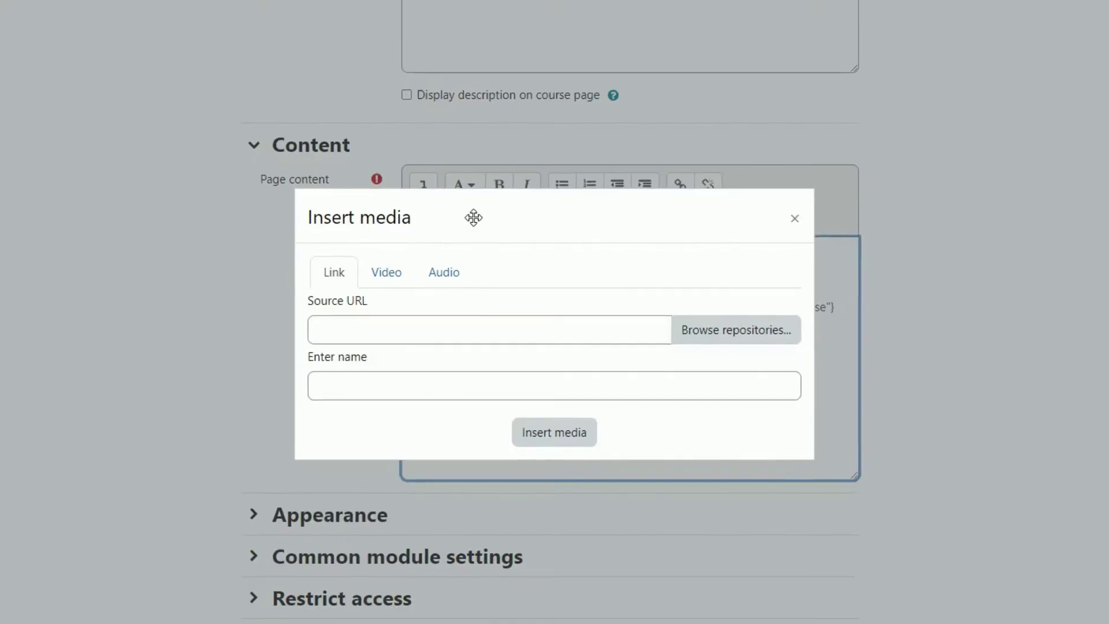
{"action": "left_click", "coordinate": [444, 276]}
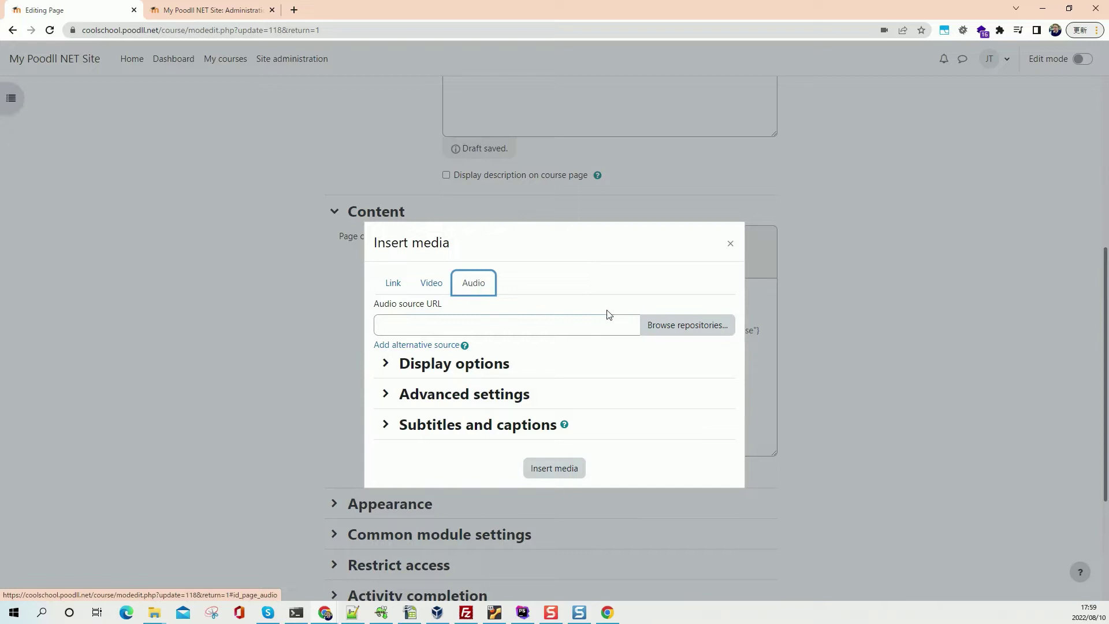
{"action": "left_click", "coordinate": [669, 327]}
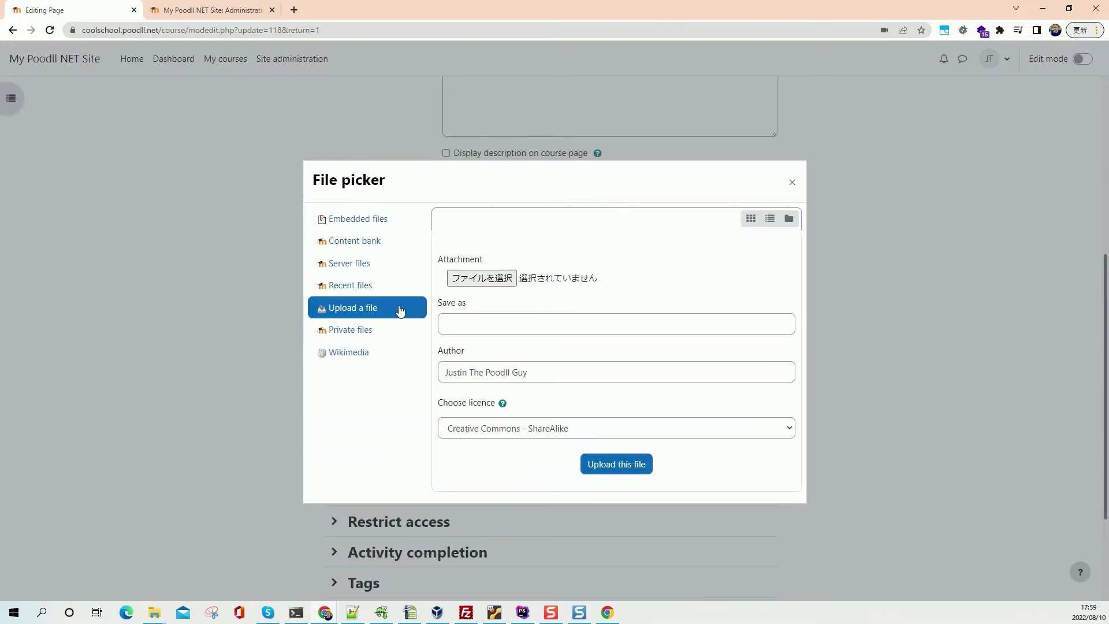
{"action": "left_click", "coordinate": [479, 278]}
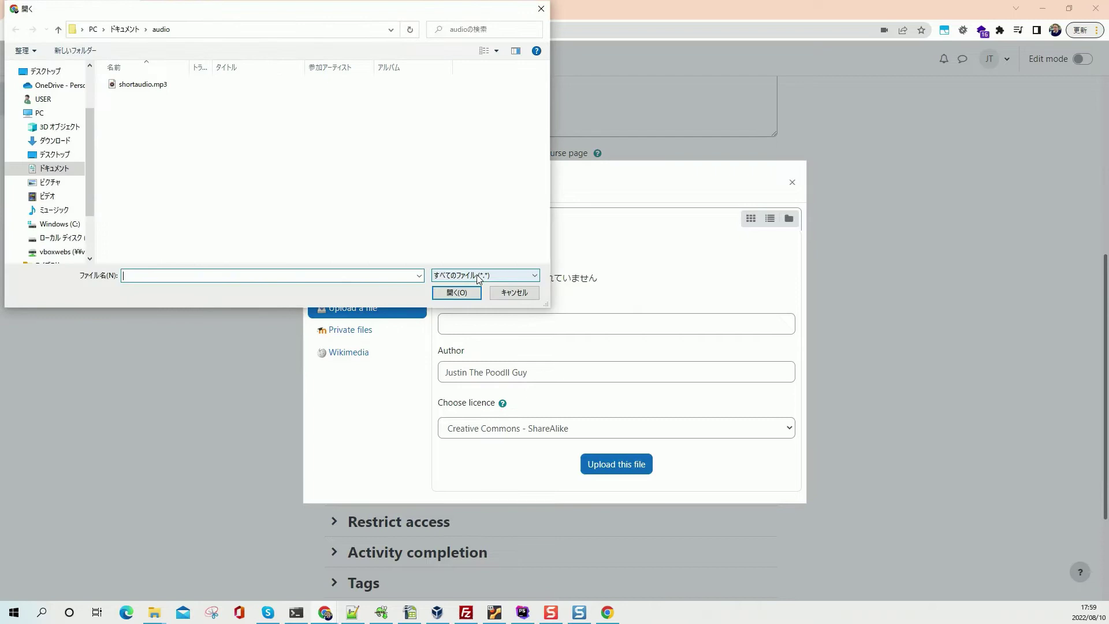
{"action": "left_click", "coordinate": [137, 86]}
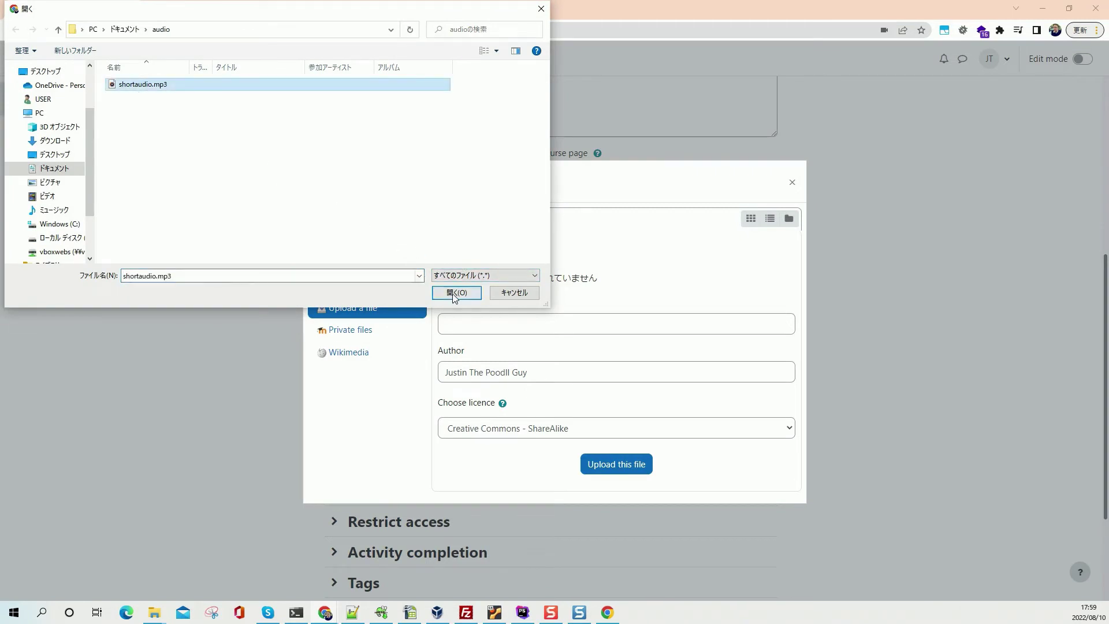
{"action": "left_click", "coordinate": [474, 293]}
{"action": "left_click", "coordinate": [482, 327]}
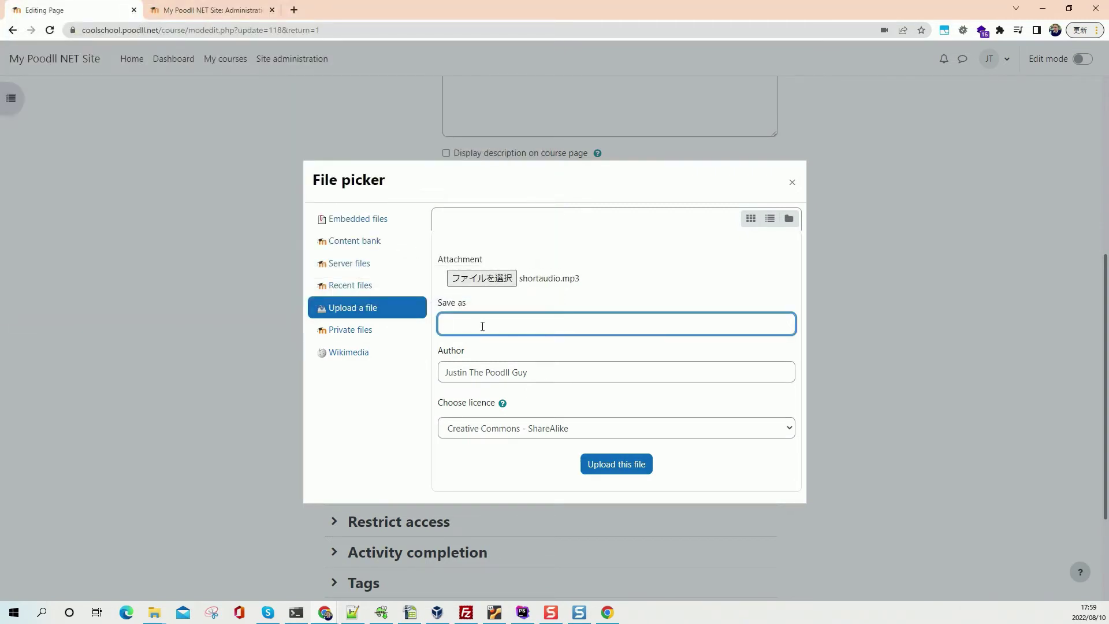
{"action": "type", "text": "shortaud"}
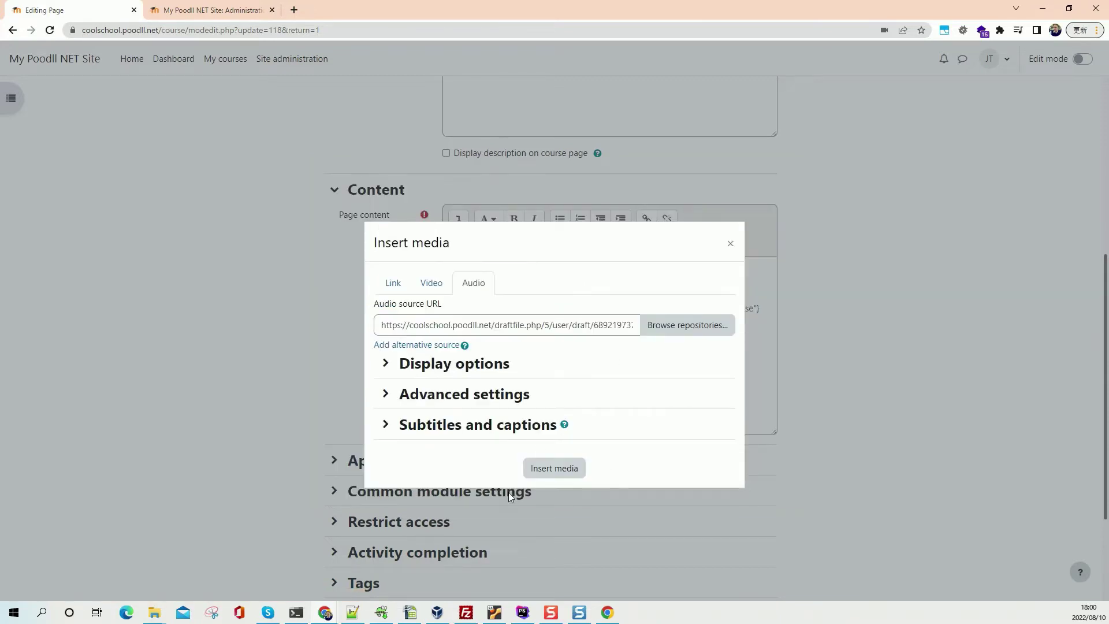
{"action": "left_click", "coordinate": [553, 470]}
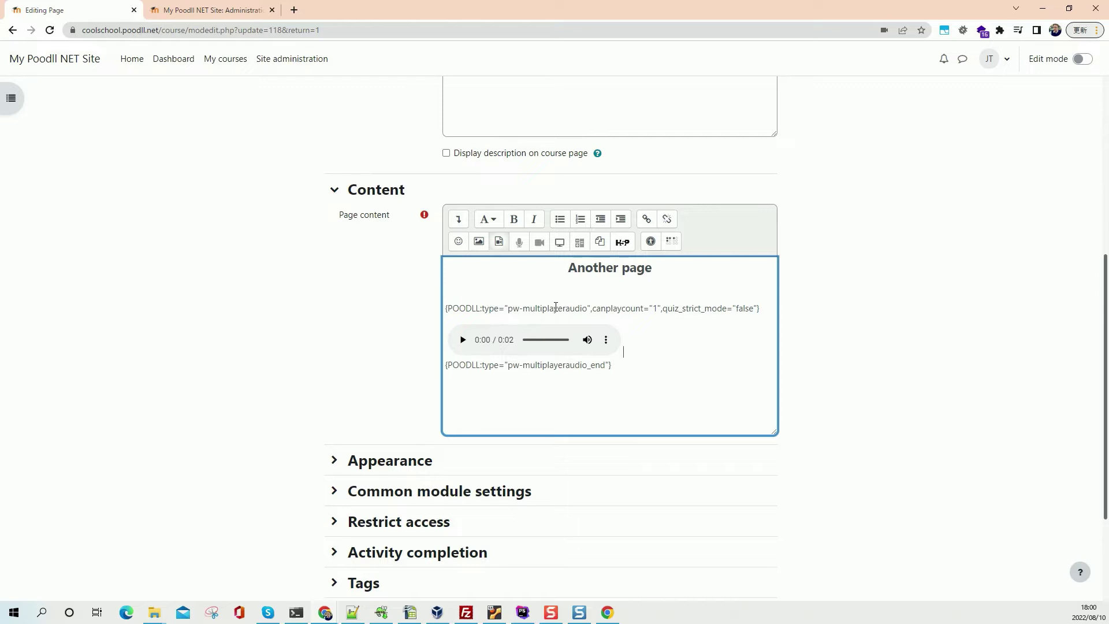
- Save Another page and display it with its PoodLL audio player showing Remaining plays: 1x
{"action": "scroll", "coordinate": [364, 373], "scroll_direction": "down", "scroll_amount": 3}
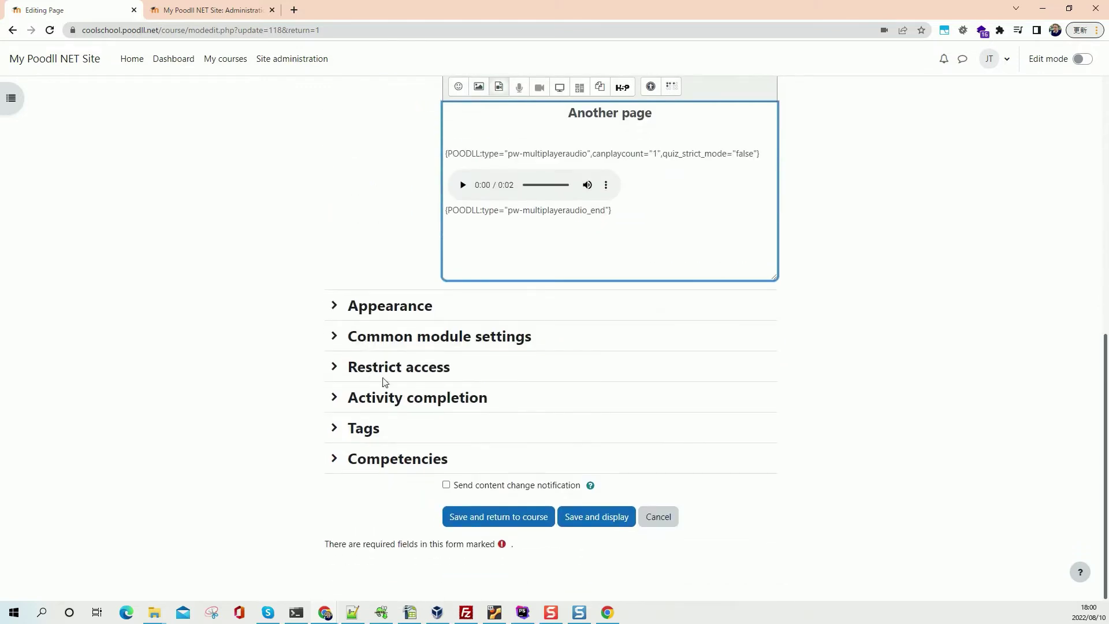
{"action": "left_click", "coordinate": [599, 515]}
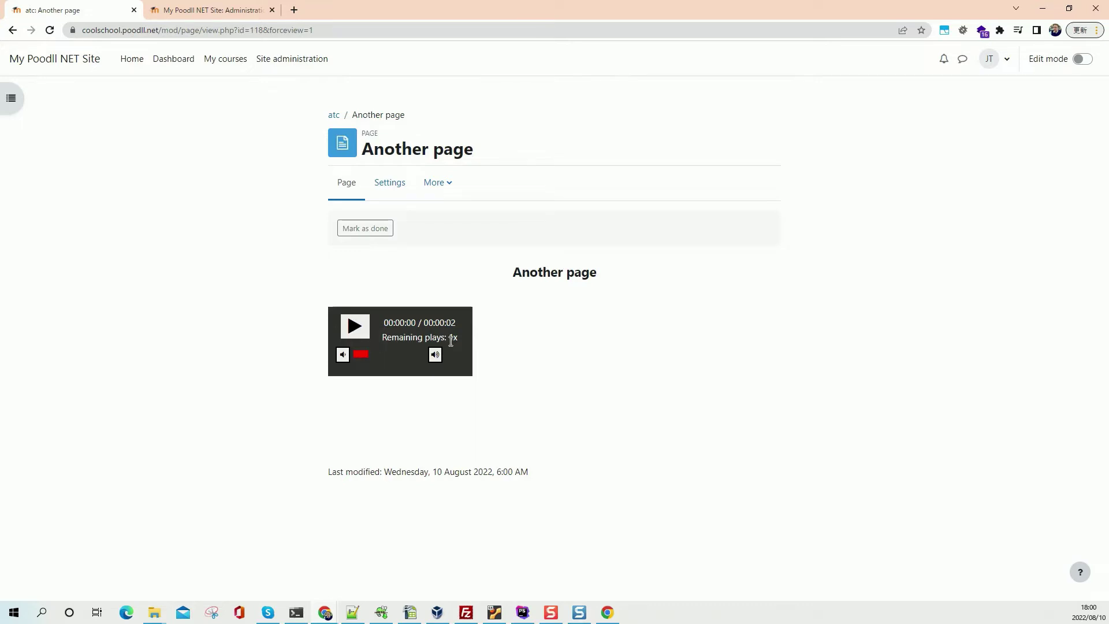
- Play Another page's 2-second clip until no plays remain, then return to A Test Course
{"action": "left_click", "coordinate": [365, 329]}
{"action": "left_click", "coordinate": [356, 329]}
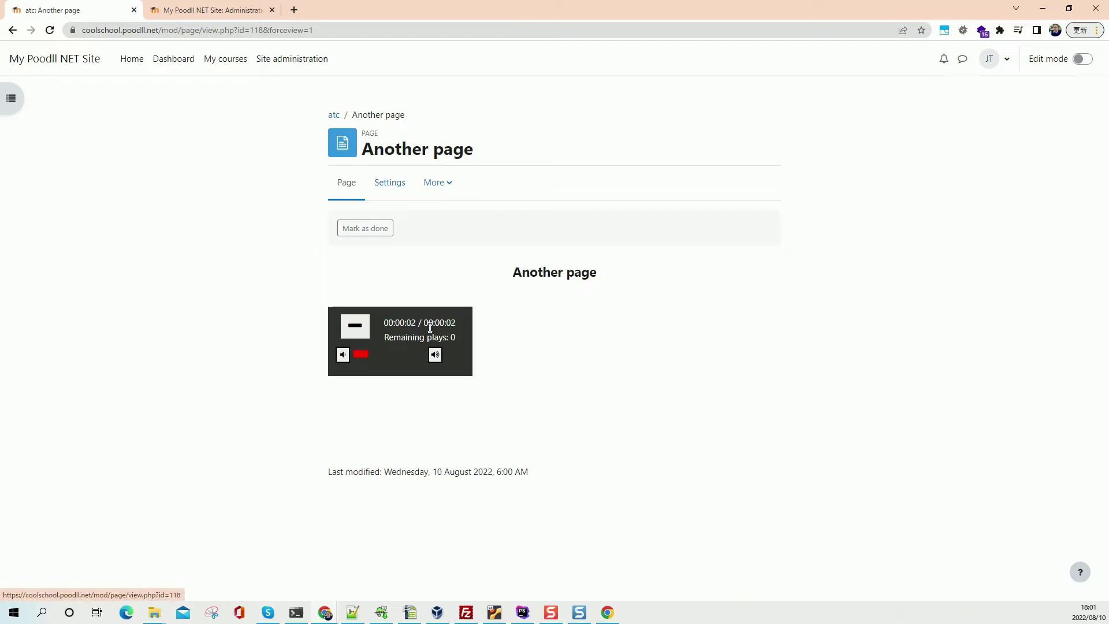
{"action": "left_click", "coordinate": [335, 115]}
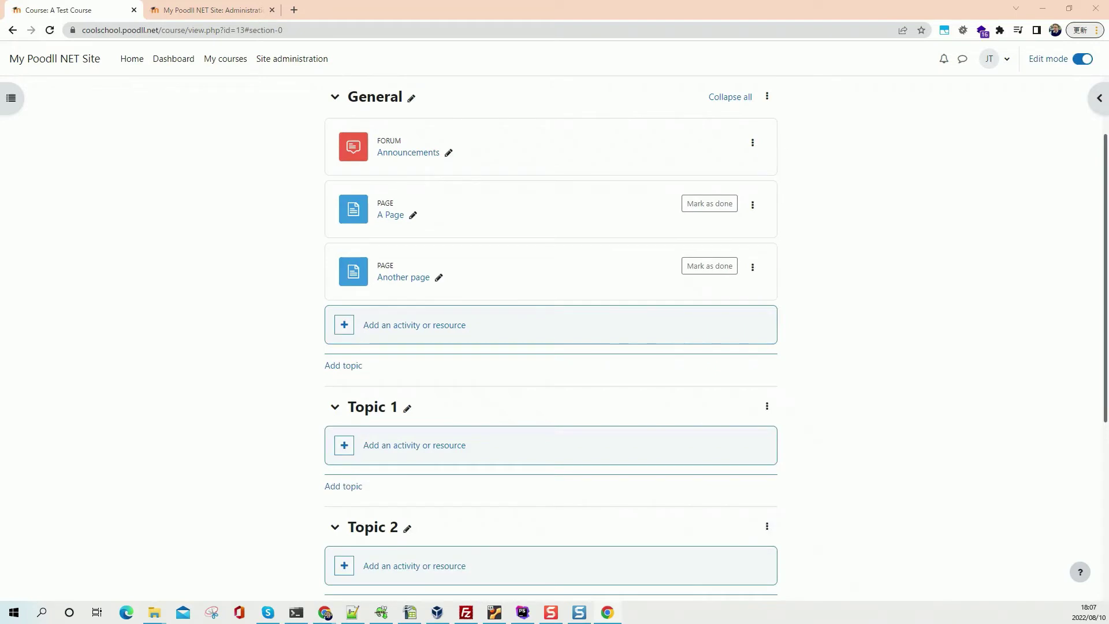
- Create a quiz activity named 'a short audio quiz' and save and display it
{"action": "left_click", "coordinate": [426, 334]}
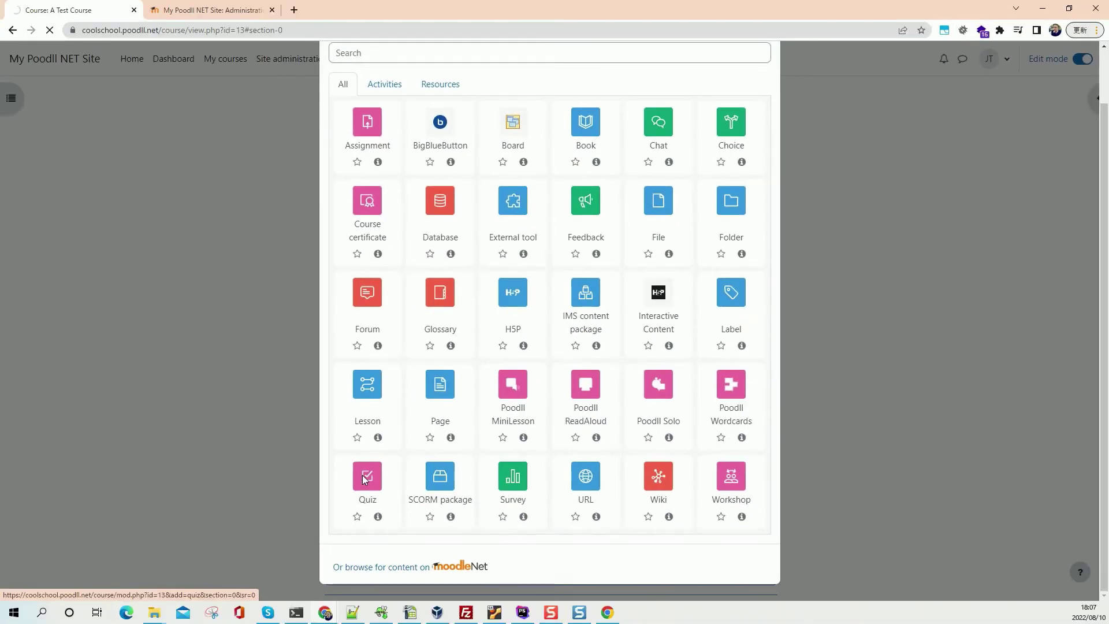
{"action": "left_click", "coordinate": [366, 444]}
{"action": "left_click", "coordinate": [468, 254]}
{"action": "scroll", "coordinate": [471, 260], "scroll_direction": "down", "scroll_amount": 8}
{"action": "type", "text": "a short audio quiz"}
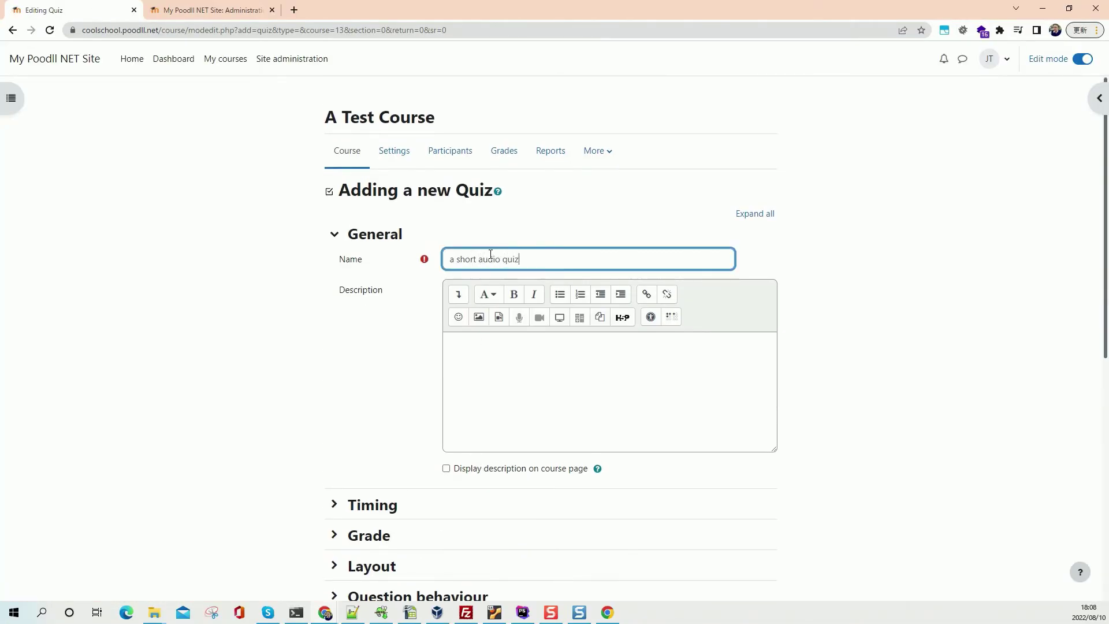
{"action": "key", "text": "ctrl+a"}
{"action": "scroll", "coordinate": [595, 560], "scroll_direction": "down", "scroll_amount": 10}
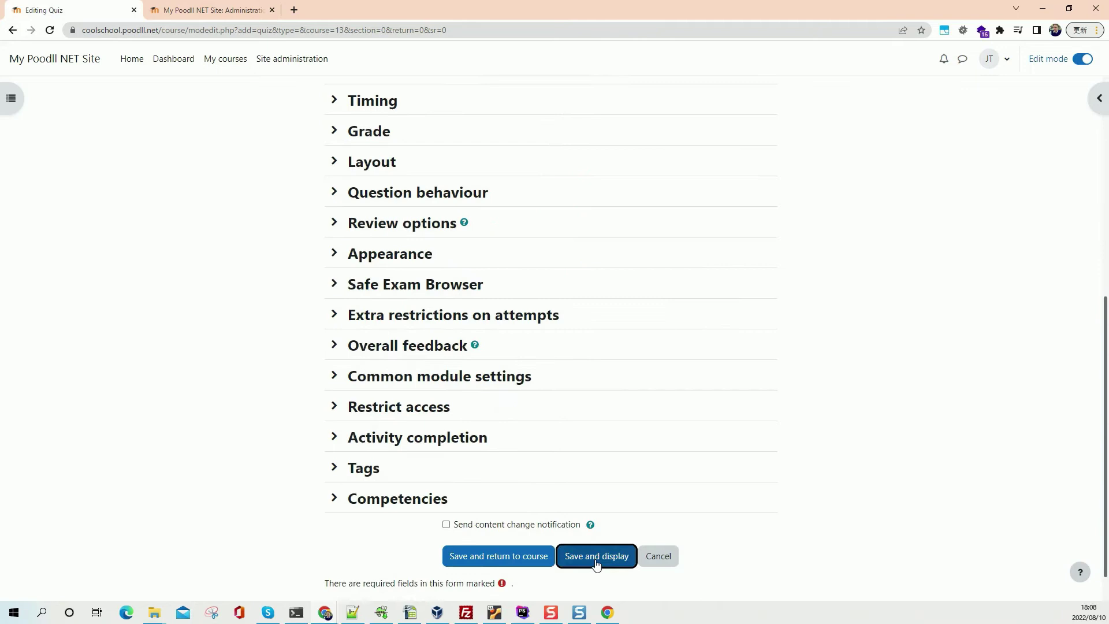
{"action": "left_click", "coordinate": [596, 560]}
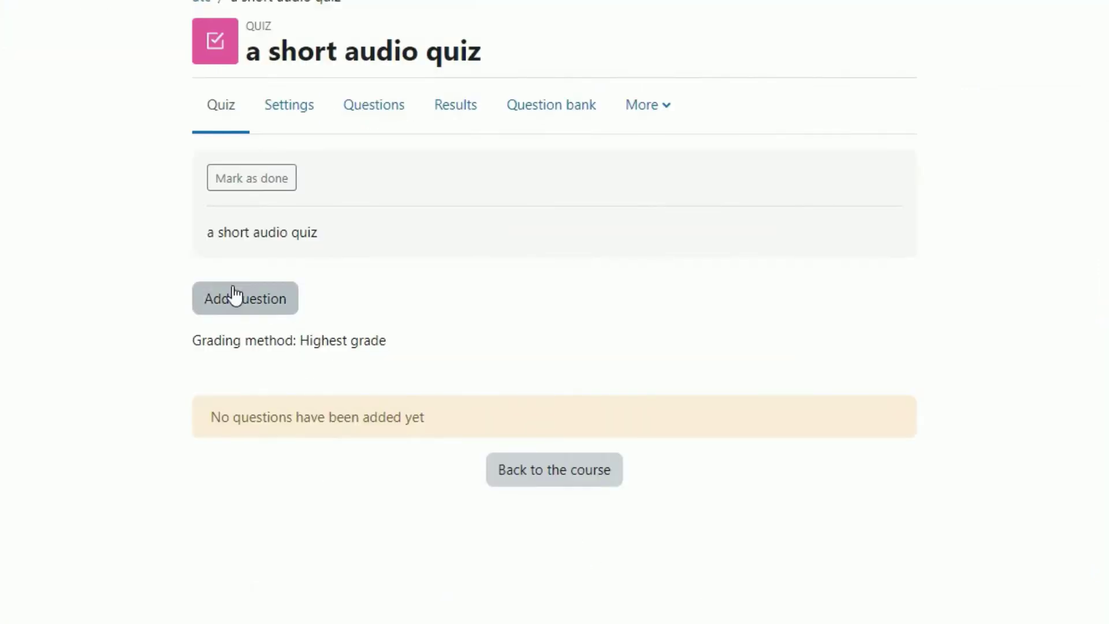
- Start adding a new question to the quiz, bringing up the question-type chooser
{"action": "left_click", "coordinate": [242, 306]}
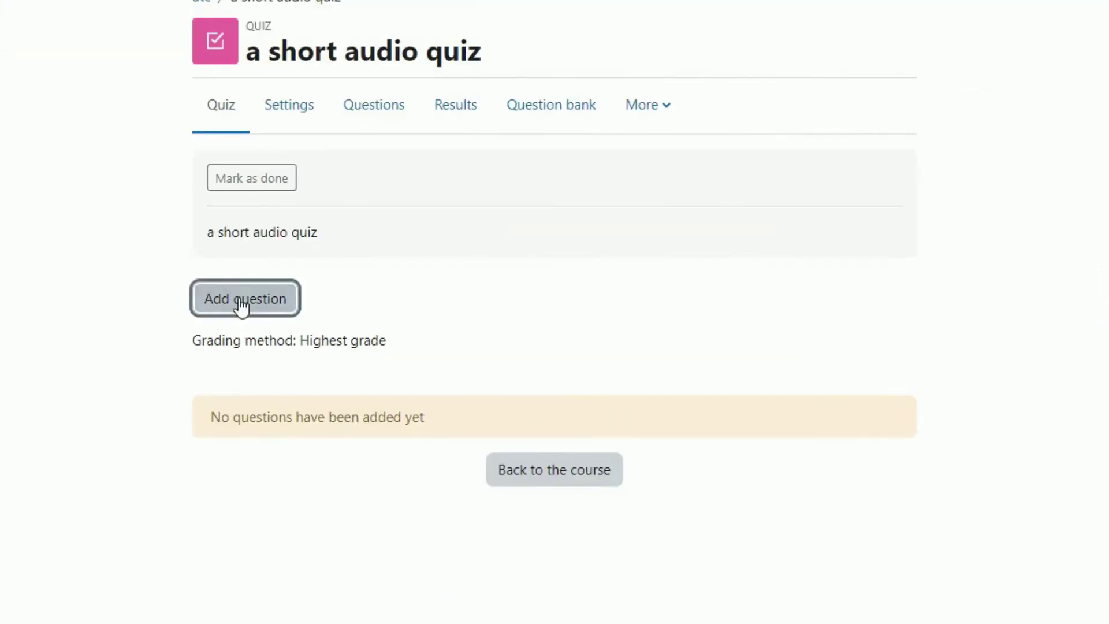
{"action": "left_click", "coordinate": [868, 325]}
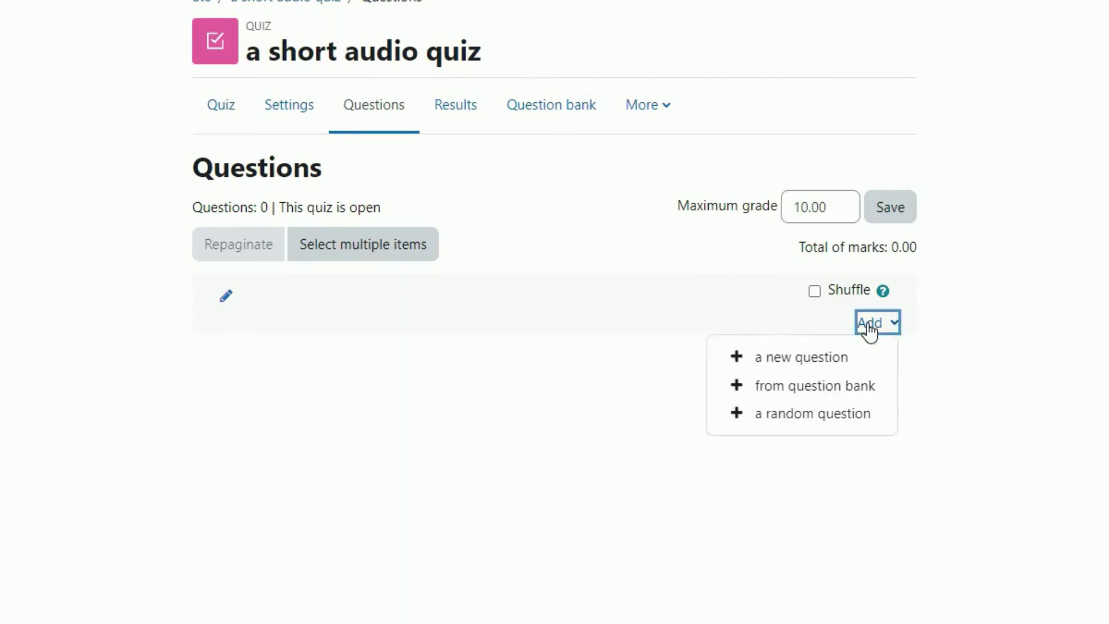
{"action": "left_click", "coordinate": [803, 356]}
{"action": "scroll", "coordinate": [483, 377], "scroll_direction": "down", "scroll_amount": 6}
{"action": "scroll", "coordinate": [483, 376], "scroll_direction": "up", "scroll_amount": 3}
{"action": "scroll", "coordinate": [483, 377], "scroll_direction": "down", "scroll_amount": 5}
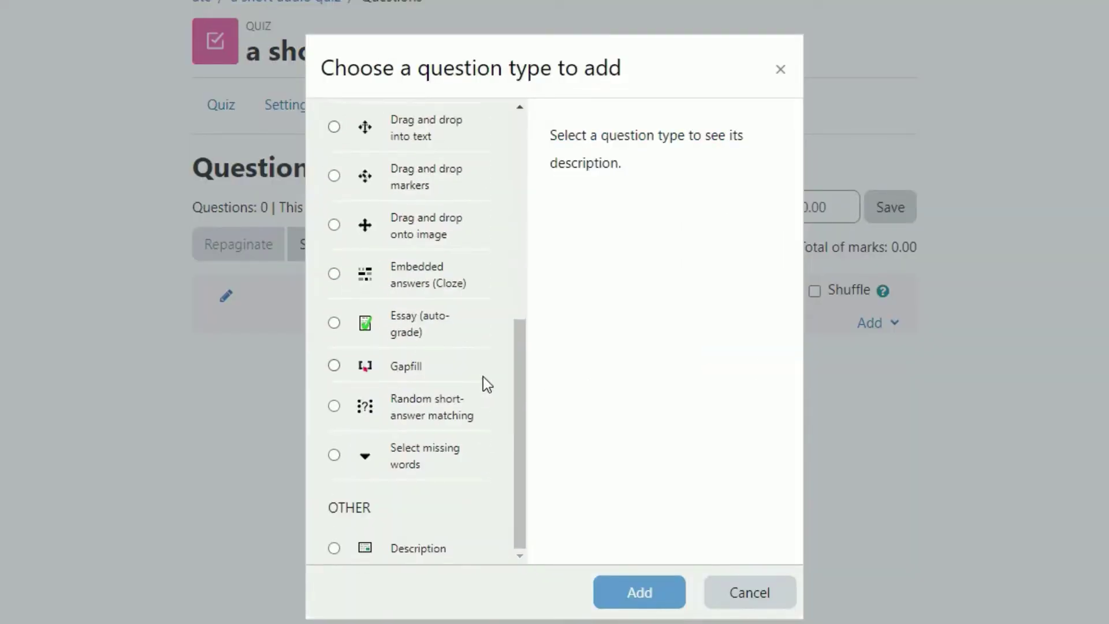
{"action": "scroll", "coordinate": [483, 377], "scroll_direction": "up", "scroll_amount": 5}
{"action": "scroll", "coordinate": [483, 377], "scroll_direction": "up", "scroll_amount": 3}
- Create a True/False question using 'This audio is short' as both its name and text
{"action": "left_click", "coordinate": [335, 153]}
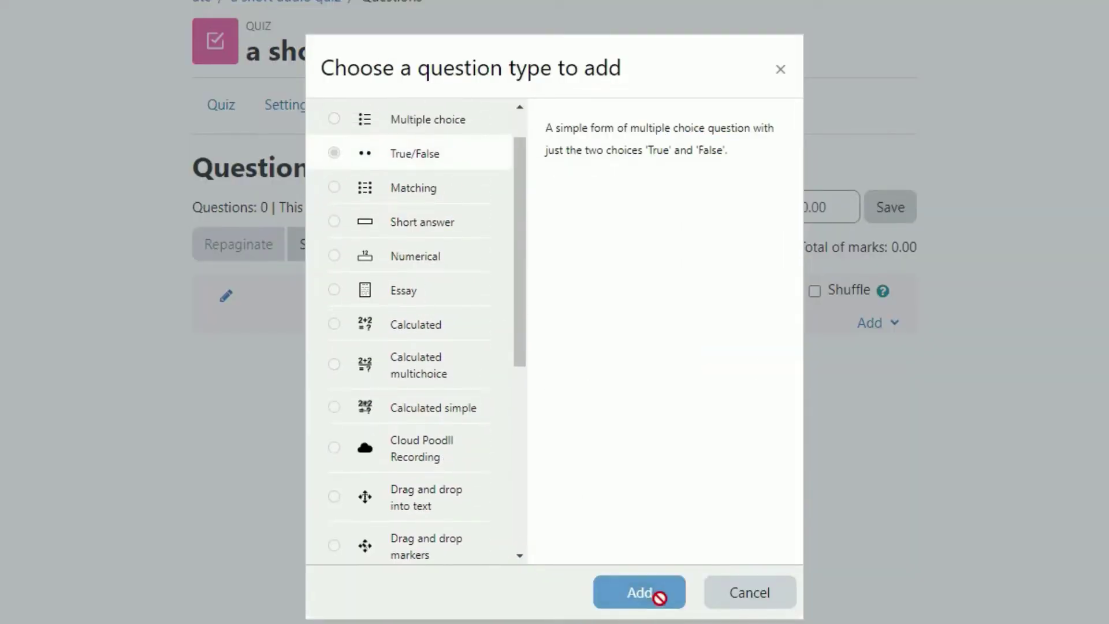
{"action": "left_click", "coordinate": [639, 593]}
{"action": "left_click", "coordinate": [381, 329]}
{"action": "type", "text": "This"}
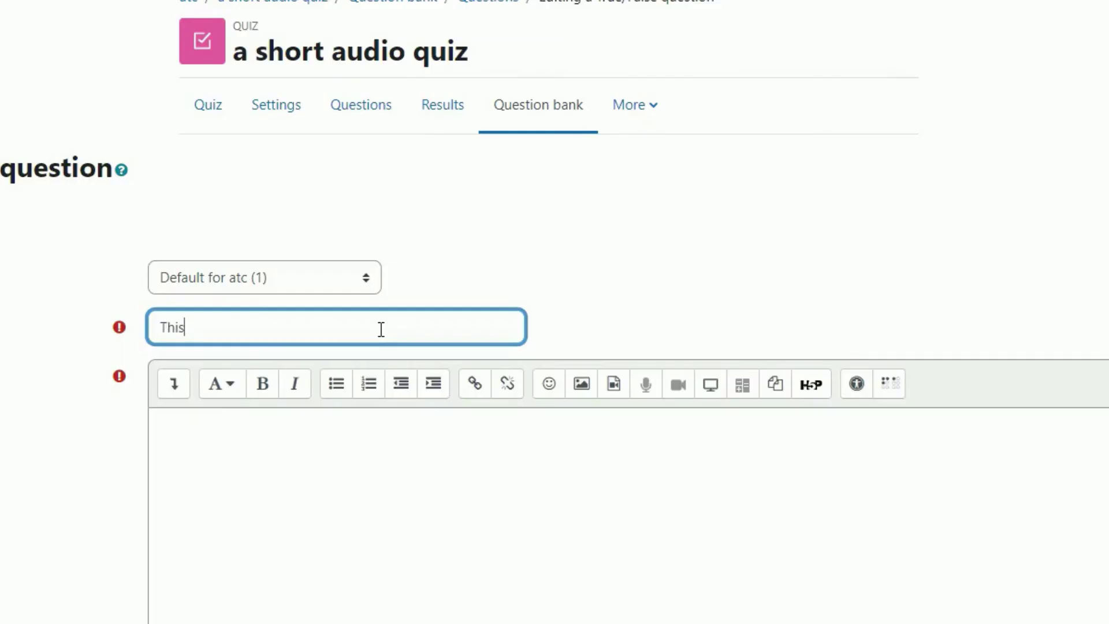
{"action": "type", "text": " audio is short"}
{"action": "key", "text": "ctrl+a"}
{"action": "key", "text": "ctrl+c"}
{"action": "left_click", "coordinate": [221, 462]}
{"action": "key", "text": "ctrl+v"}
- Set the question's correct answer to True
{"action": "scroll", "coordinate": [345, 406], "scroll_direction": "down", "scroll_amount": 3}
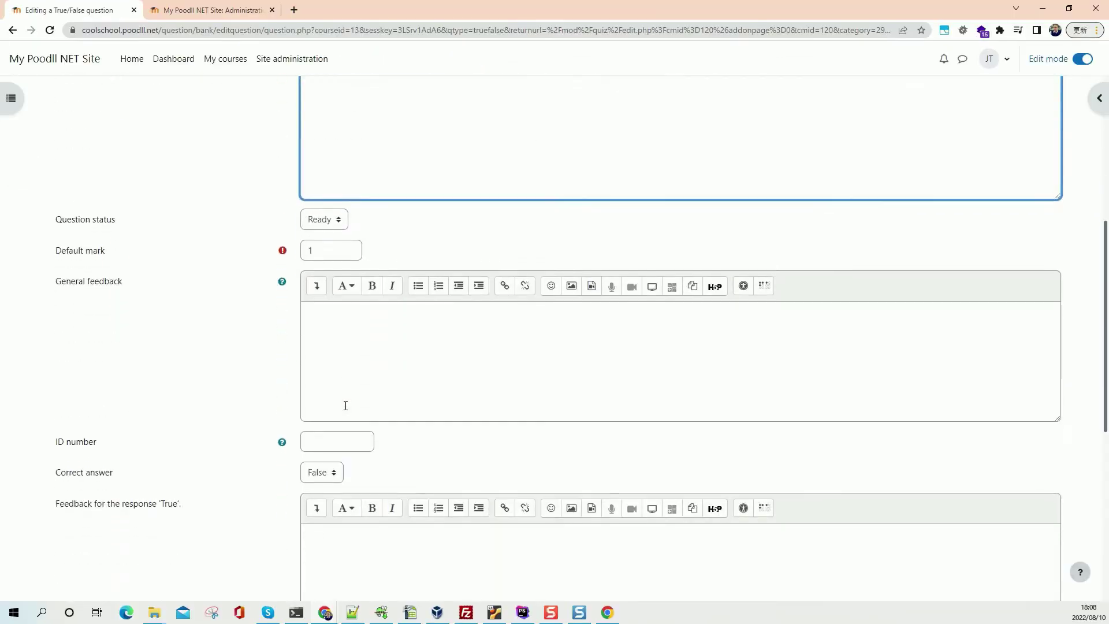
{"action": "scroll", "coordinate": [346, 405], "scroll_direction": "down", "scroll_amount": 5}
{"action": "left_click", "coordinate": [330, 190]}
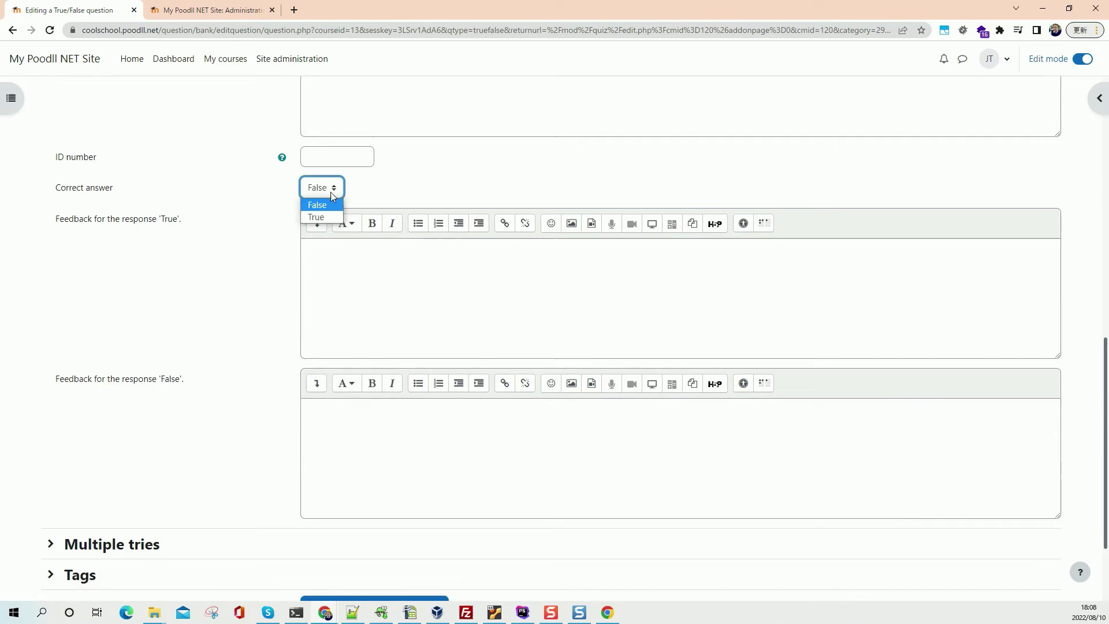
{"action": "left_click", "coordinate": [326, 216]}
{"action": "scroll", "coordinate": [360, 329], "scroll_direction": "down", "scroll_amount": 2}
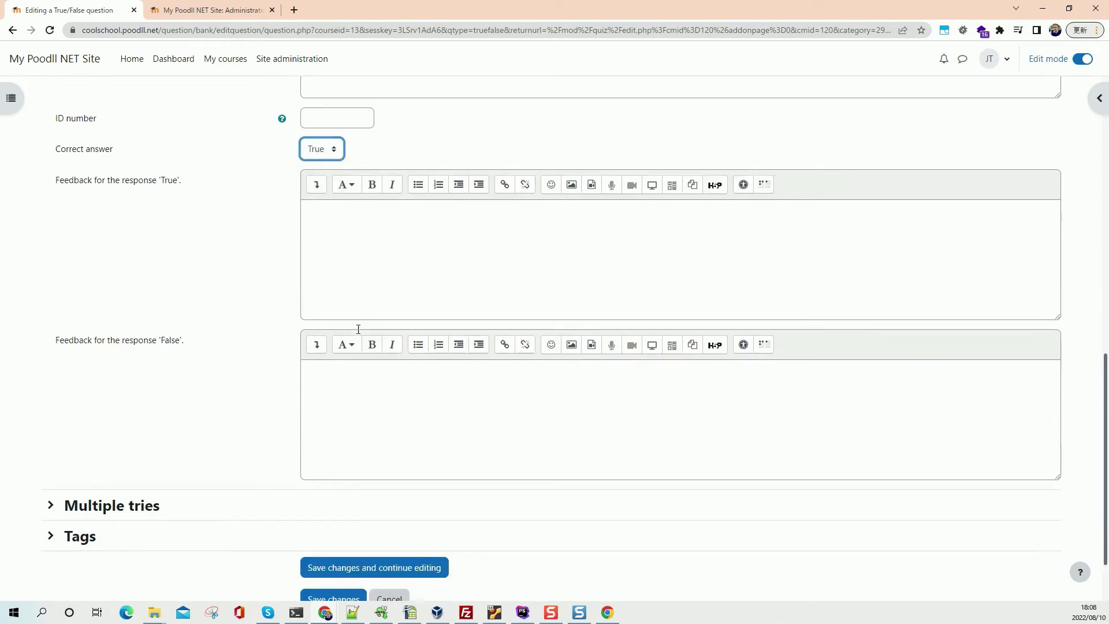
{"action": "scroll", "coordinate": [369, 497], "scroll_direction": "up", "scroll_amount": 15}
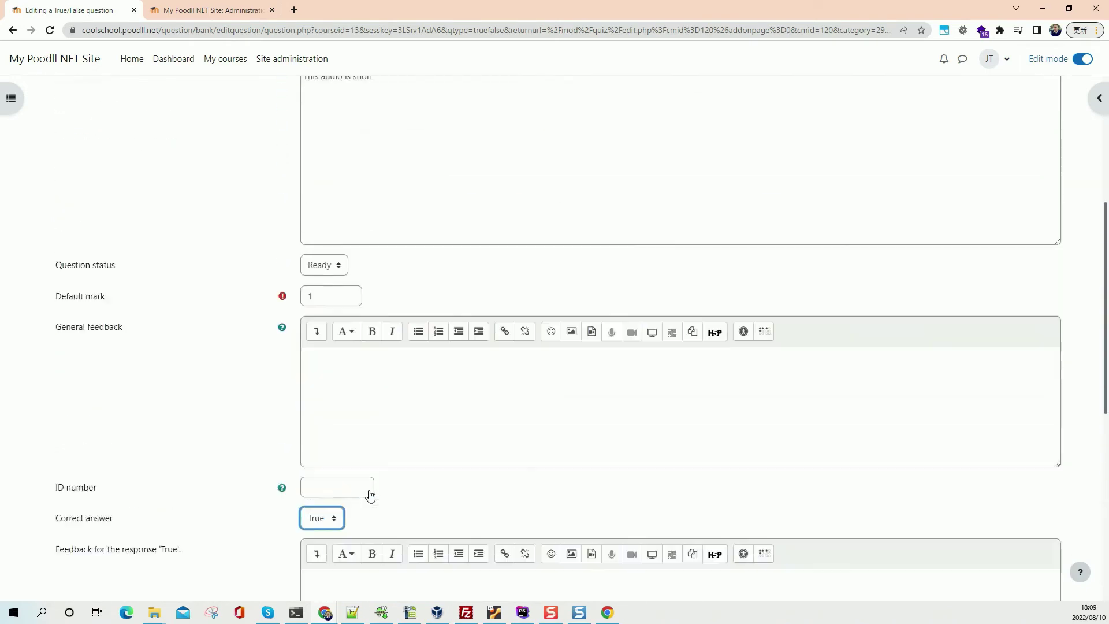
{"action": "left_click", "coordinate": [409, 397]}
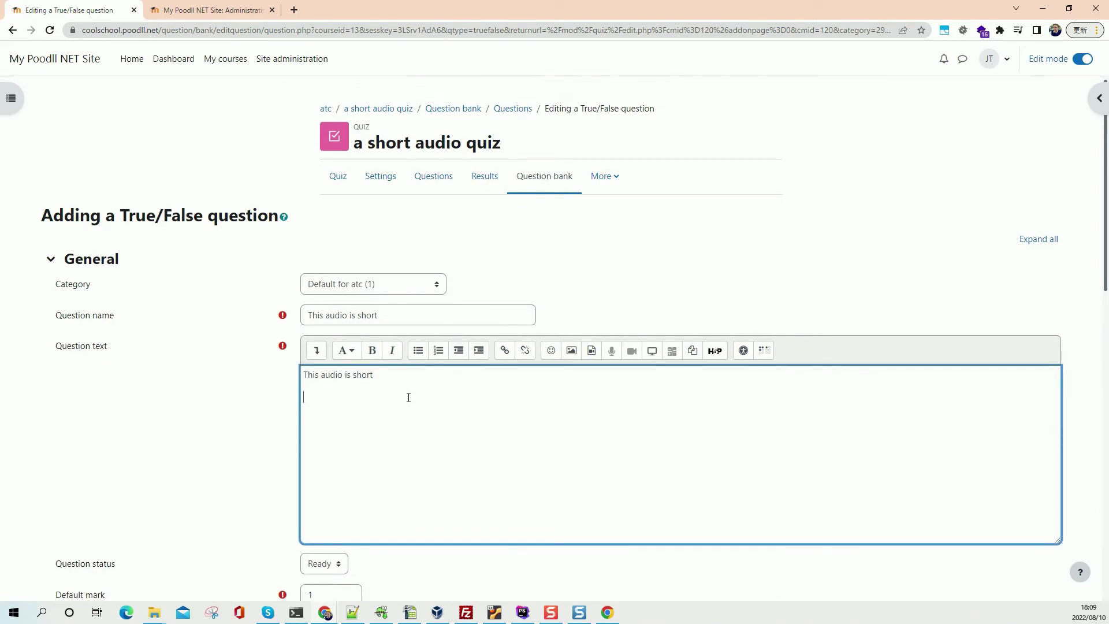
- Insert a multiplayer audio widget with canplaycount 1 and quiz strict mode true, with a blank line between its tags
{"action": "left_click", "coordinate": [672, 350]}
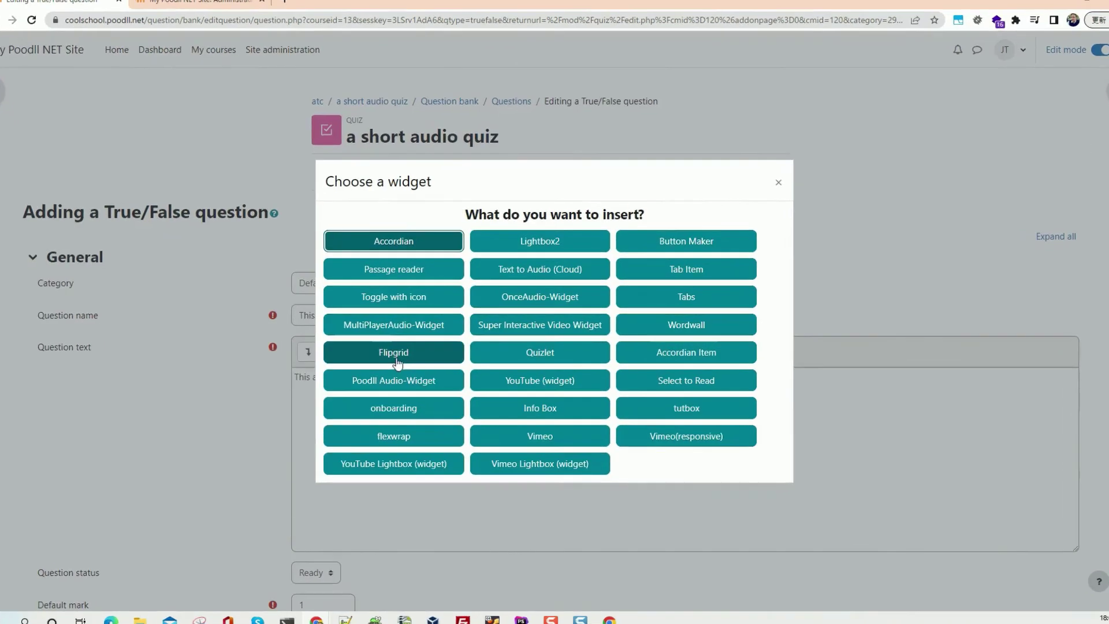
{"action": "left_click", "coordinate": [331, 334]}
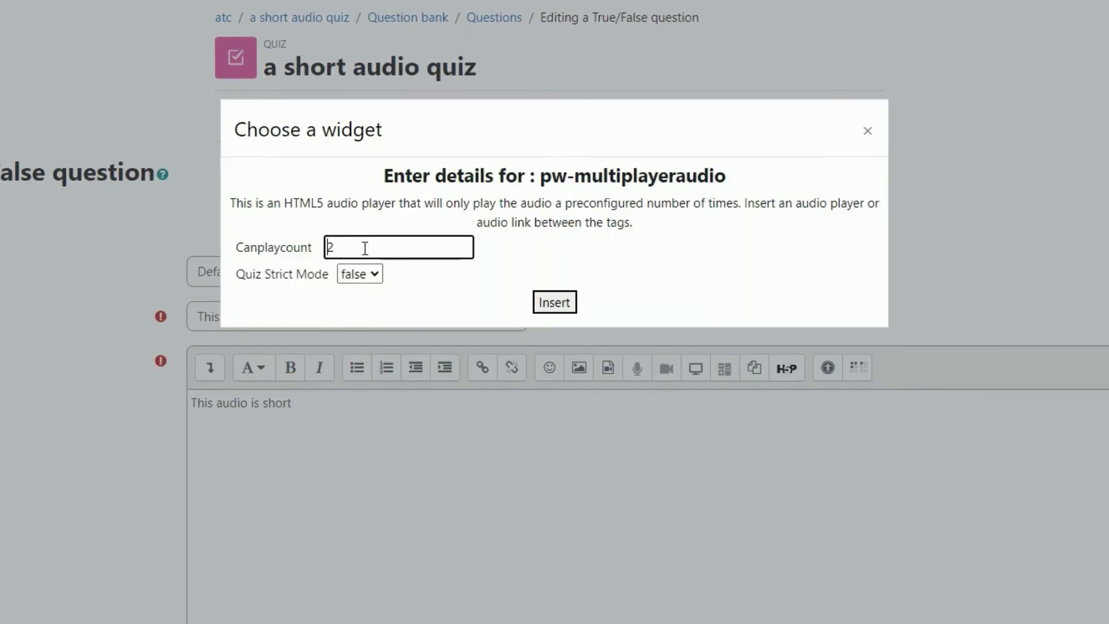
{"action": "left_click_drag", "start_coordinate": [375, 250], "coordinate": [274, 252]}
{"action": "type", "text": "1"}
{"action": "left_click", "coordinate": [373, 277]}
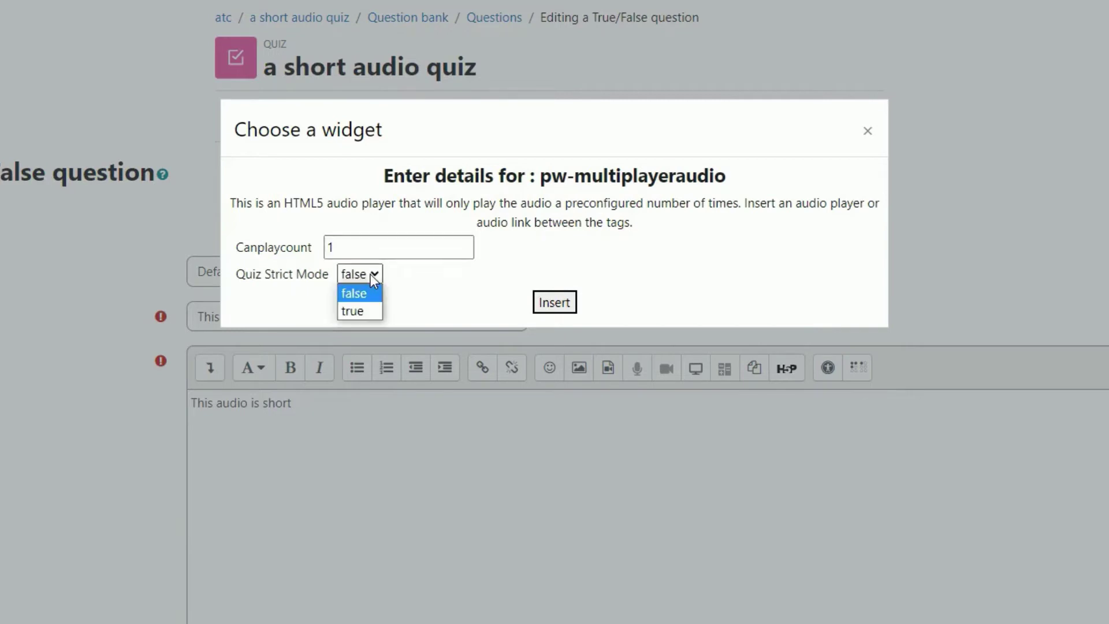
{"action": "left_click", "coordinate": [364, 312]}
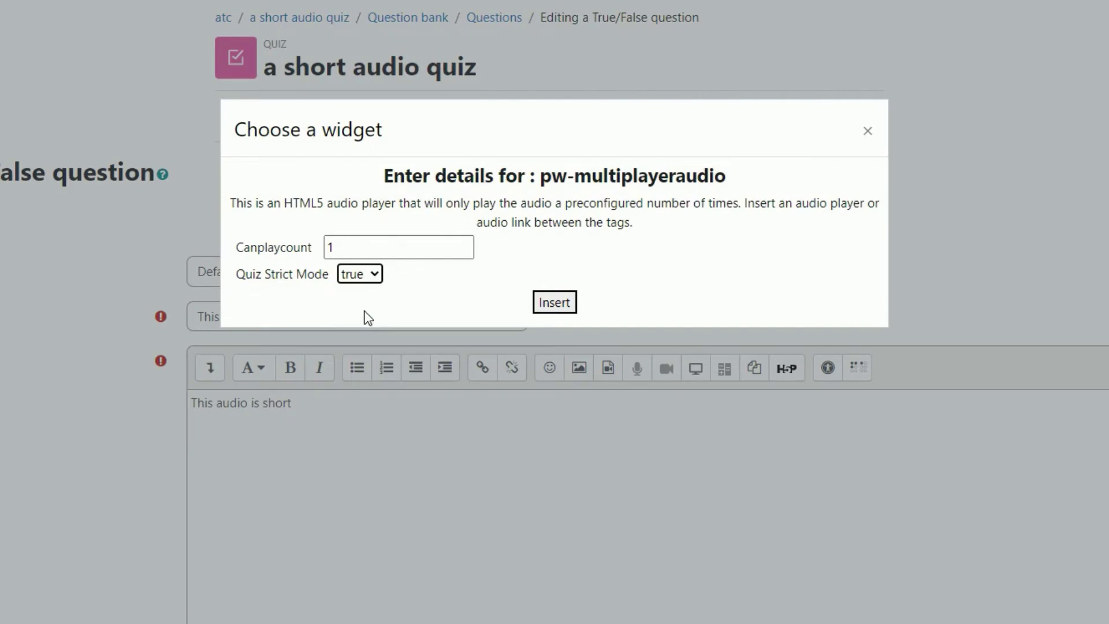
{"action": "left_click", "coordinate": [555, 303]}
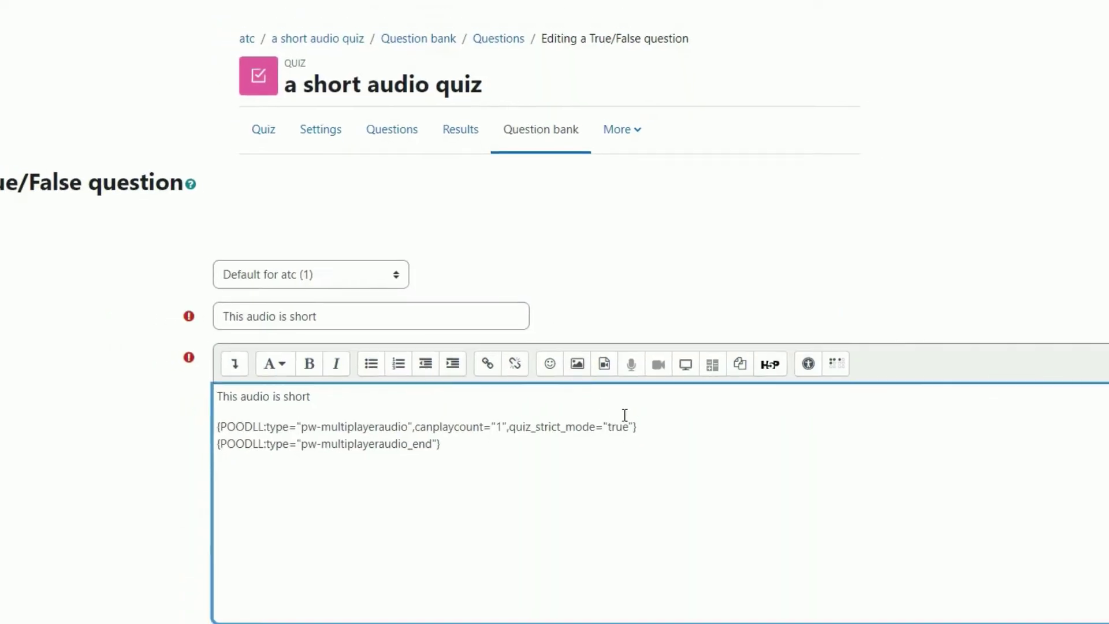
{"action": "key", "text": "Return"}
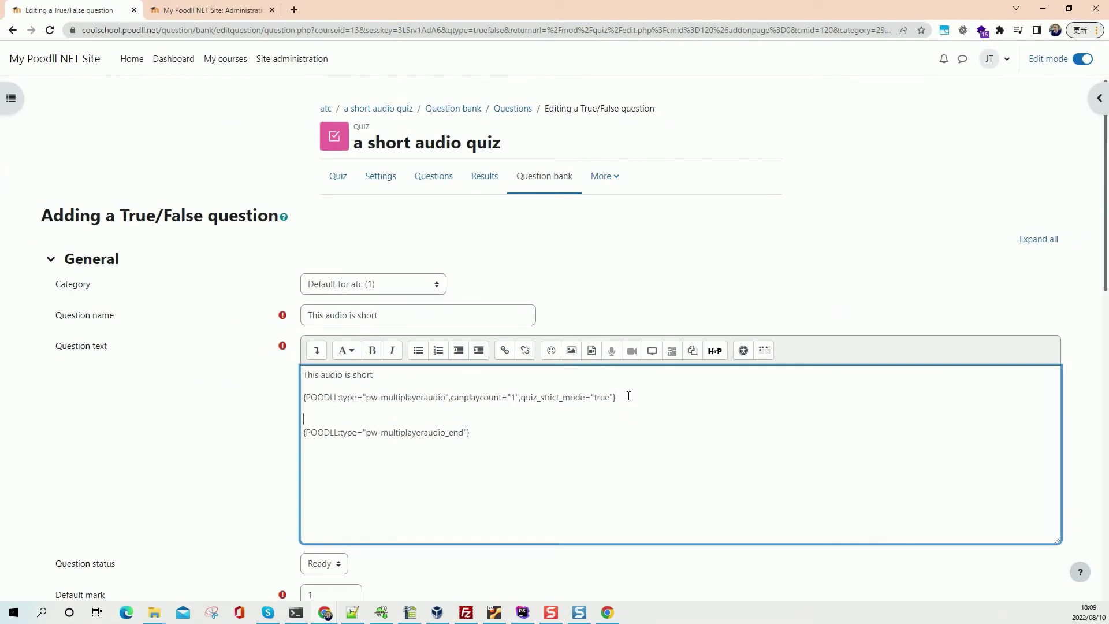
- Upload shortaudio.mp3 as audio media and insert its player between the multiplayer-audio tags
{"action": "left_click", "coordinate": [592, 353]}
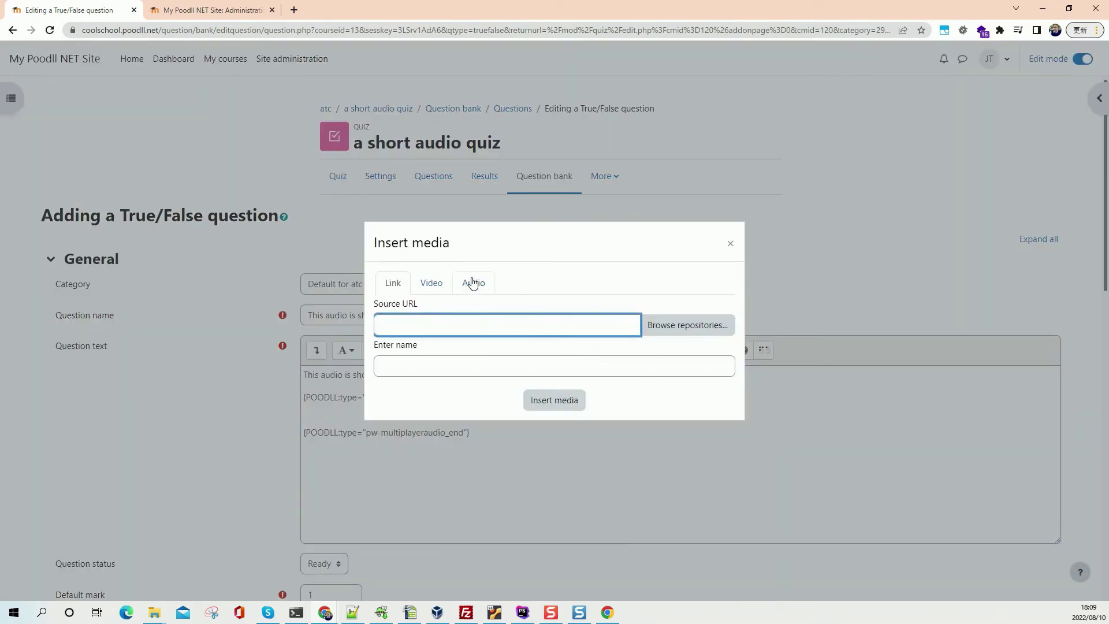
{"action": "left_click", "coordinate": [471, 283]}
{"action": "left_click", "coordinate": [671, 324]}
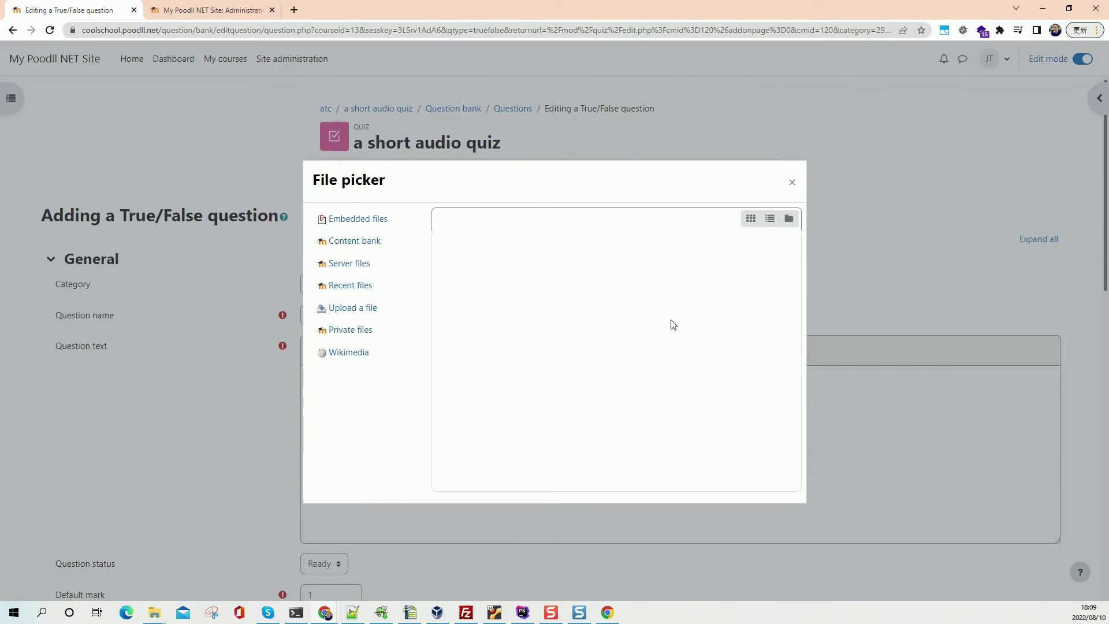
{"action": "left_click", "coordinate": [501, 278]}
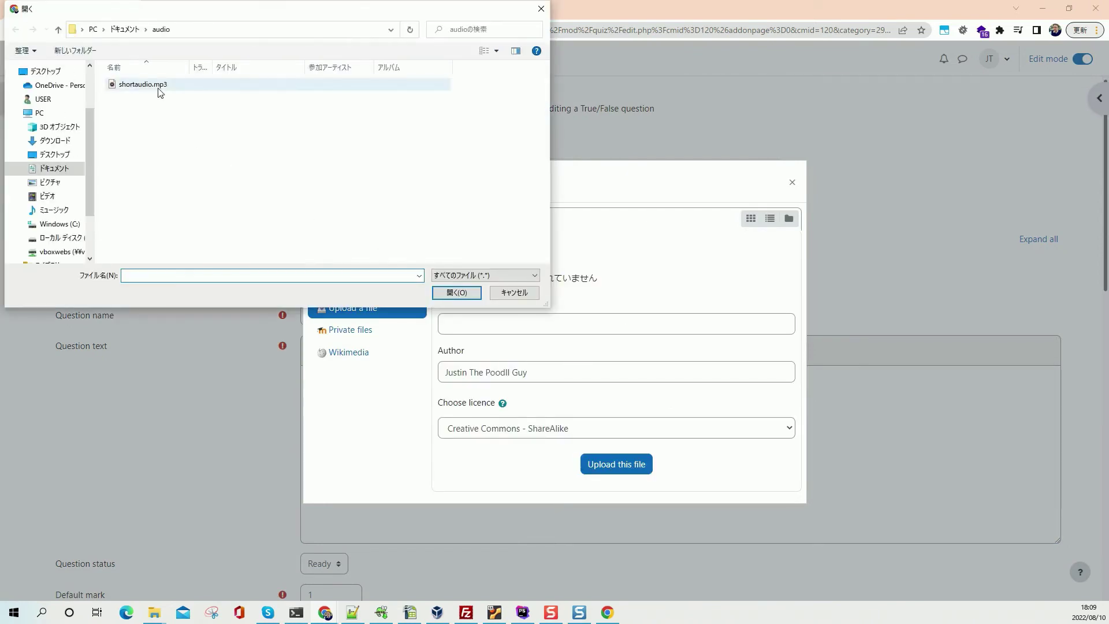
{"action": "left_click", "coordinate": [159, 87]}
{"action": "left_click", "coordinate": [456, 293]}
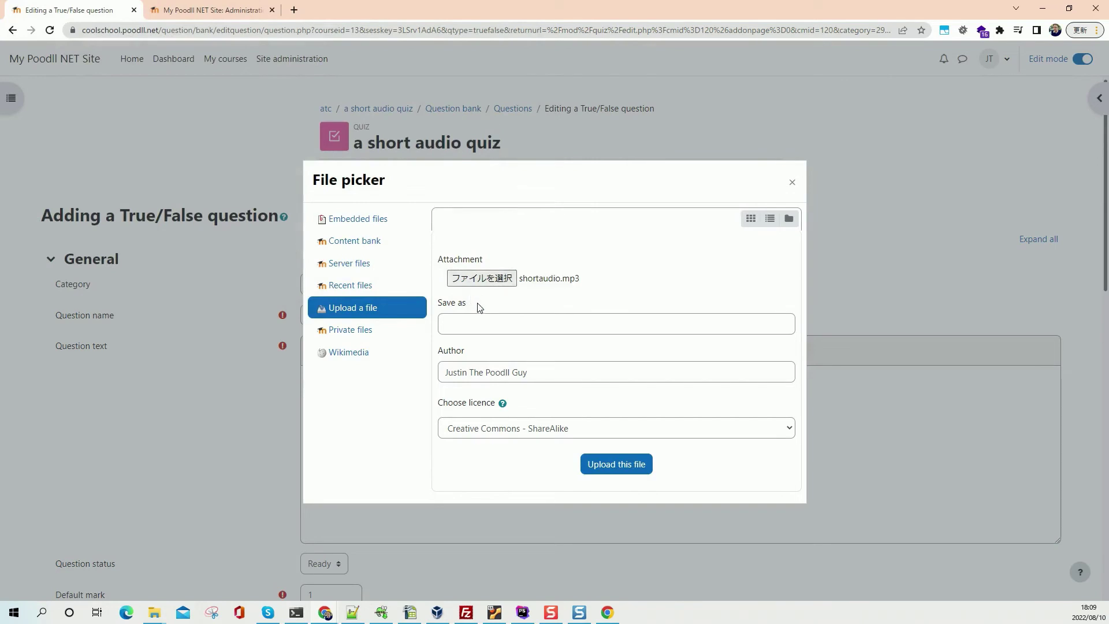
{"action": "left_click", "coordinate": [598, 466]}
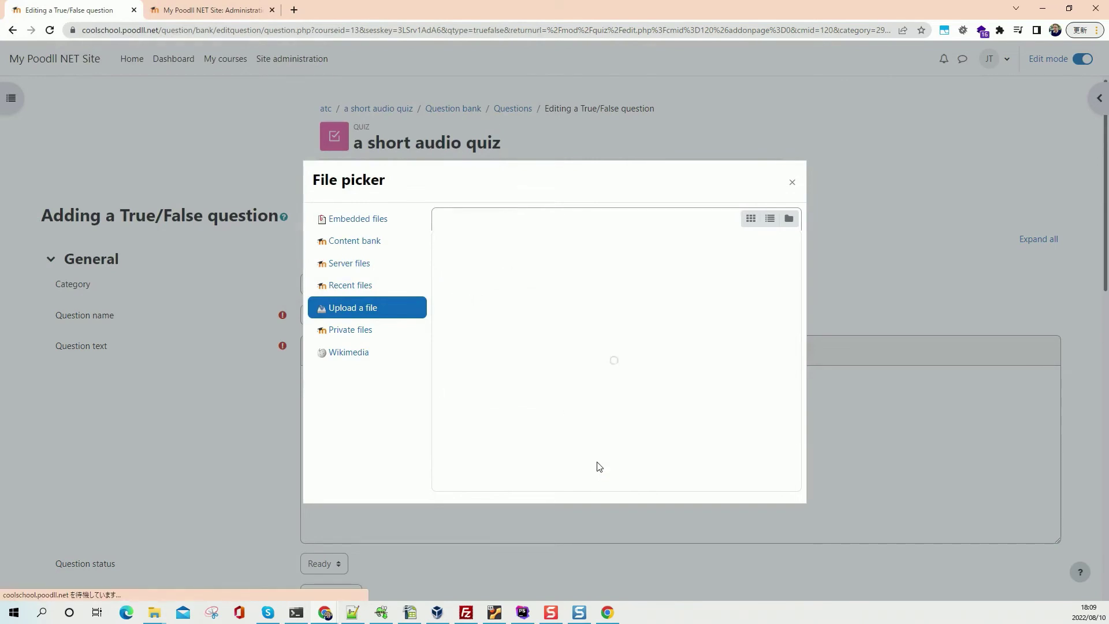
{"action": "left_click", "coordinate": [563, 468]}
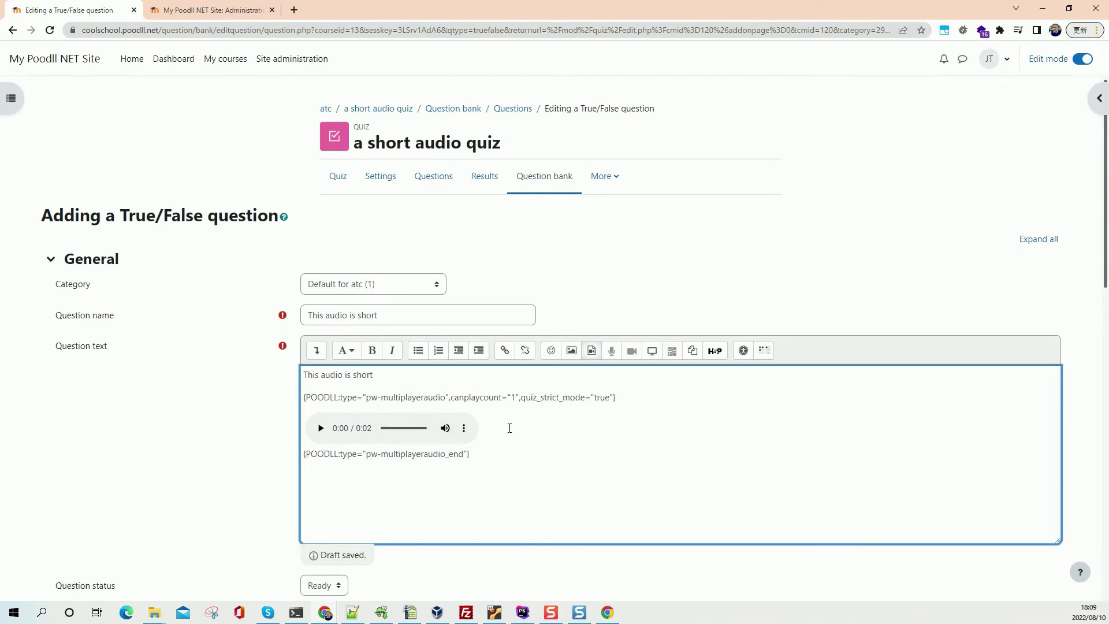
{"action": "scroll", "coordinate": [509, 428], "scroll_direction": "down", "scroll_amount": 12}
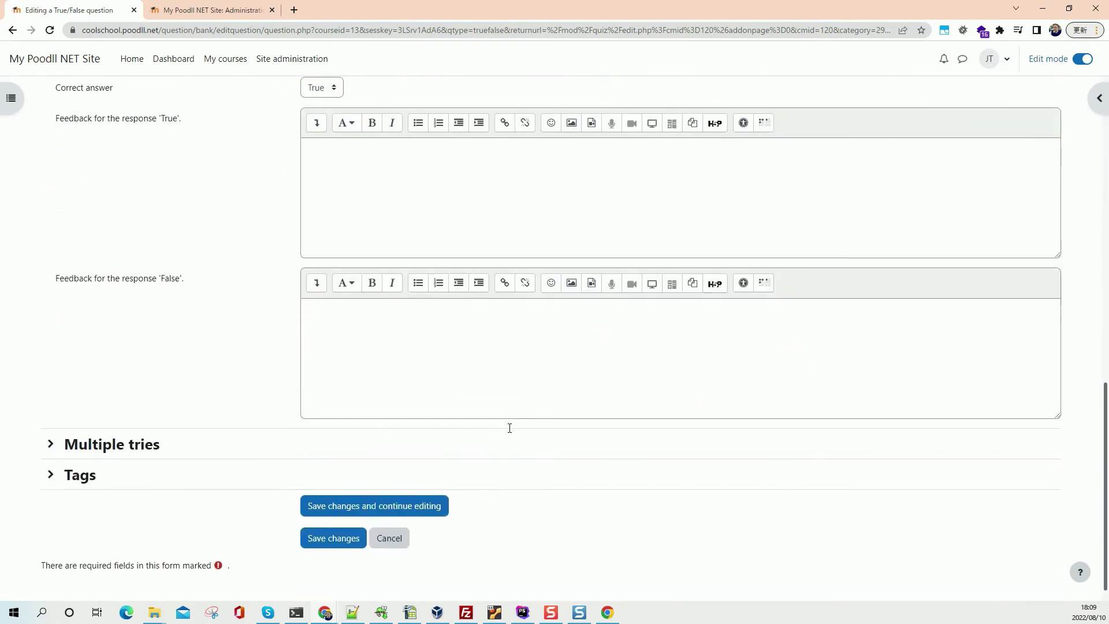
- Save the True/False question and start a quiz preview showing Remaining plays: 1x
{"action": "left_click", "coordinate": [346, 521]}
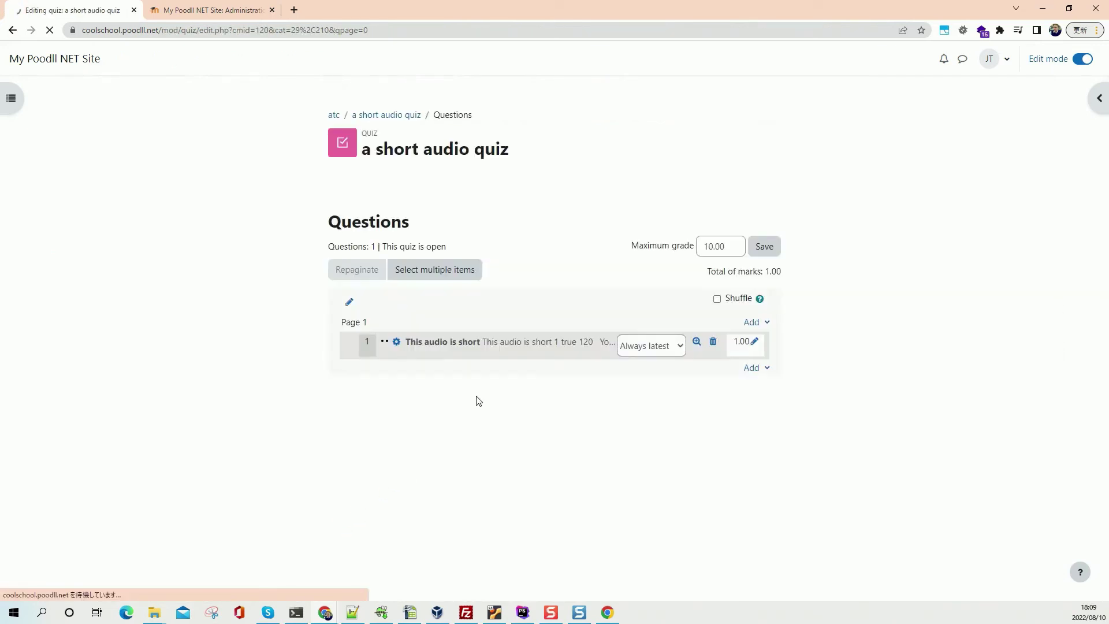
{"action": "left_click", "coordinate": [407, 115]}
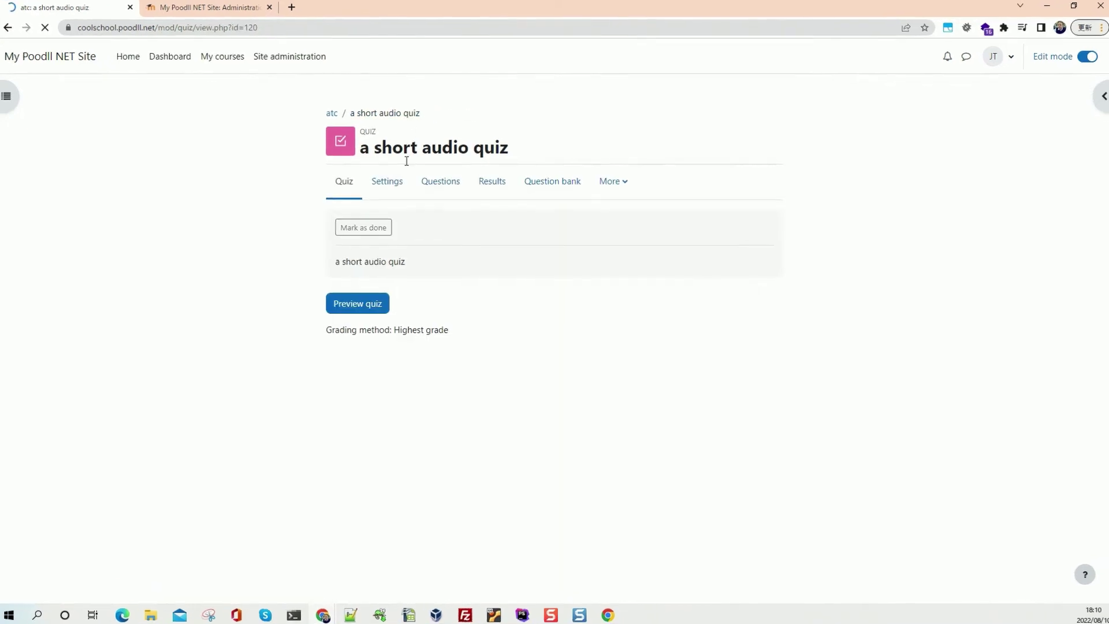
{"action": "left_click", "coordinate": [364, 309]}
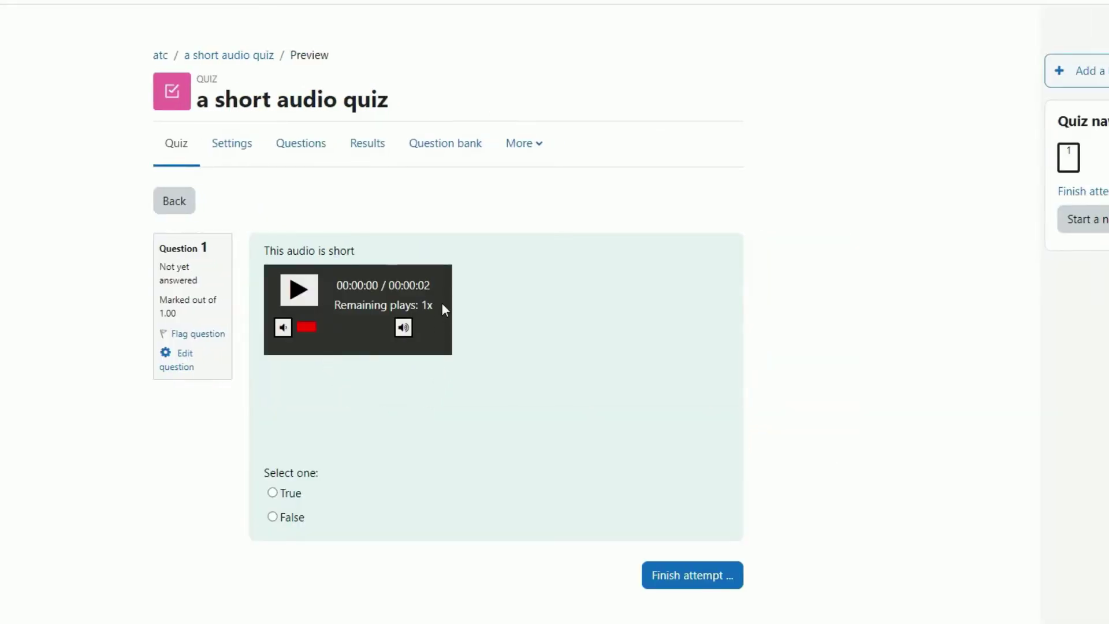
- Play the audio once, answer True, reload the attempt, reselect True and finish the attempt
{"action": "left_click", "coordinate": [306, 291]}
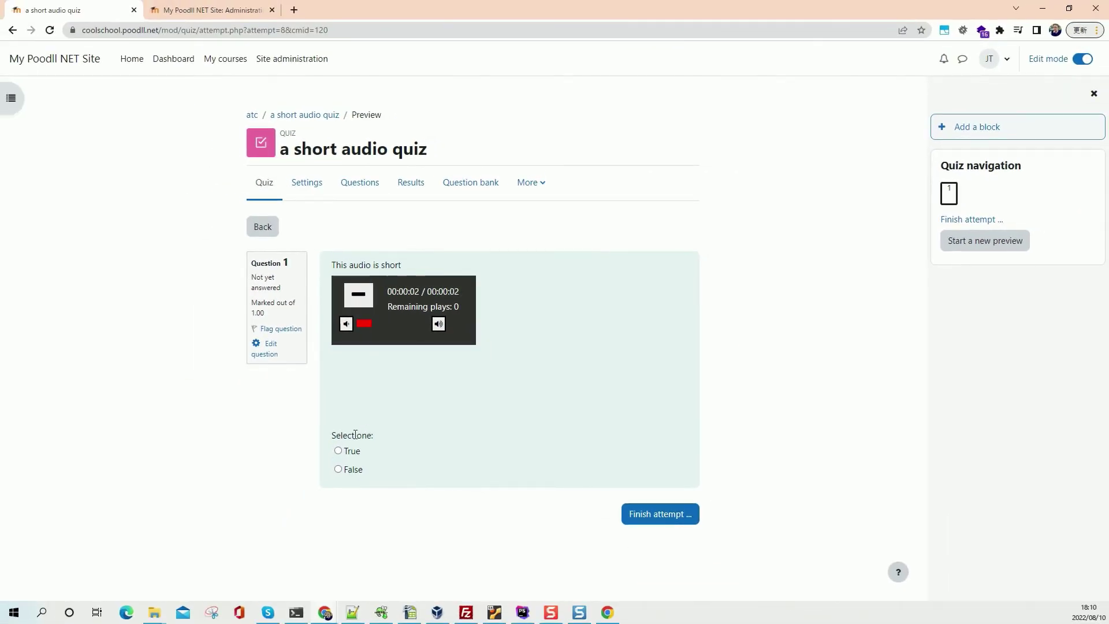
{"action": "left_click", "coordinate": [338, 451]}
{"action": "left_click", "coordinate": [50, 31]}
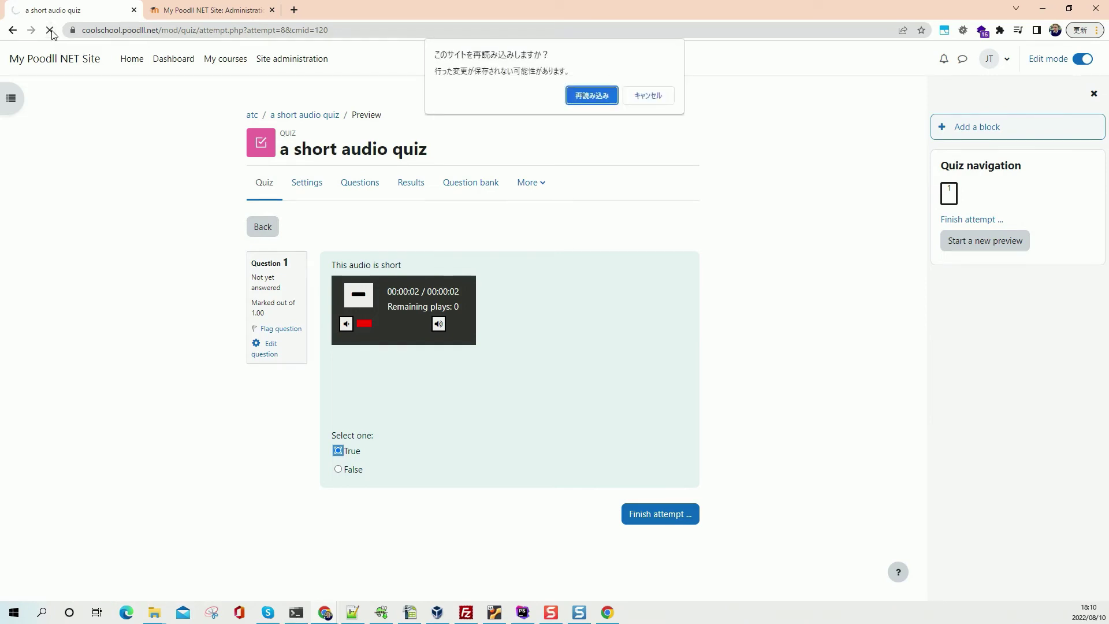
{"action": "left_click", "coordinate": [591, 95]}
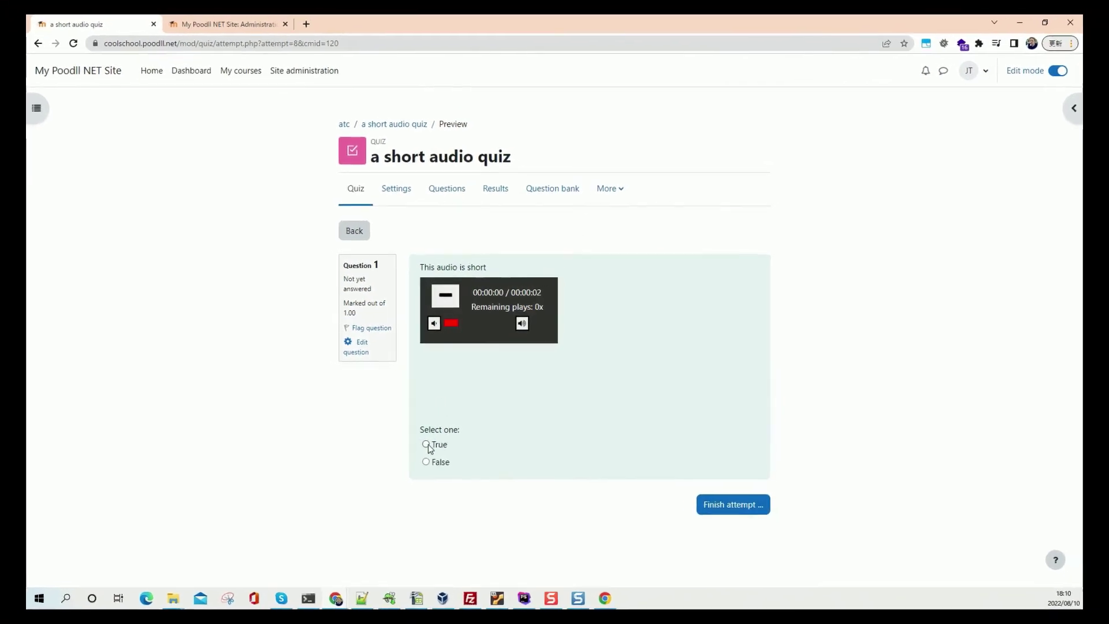
{"action": "left_click", "coordinate": [427, 445]}
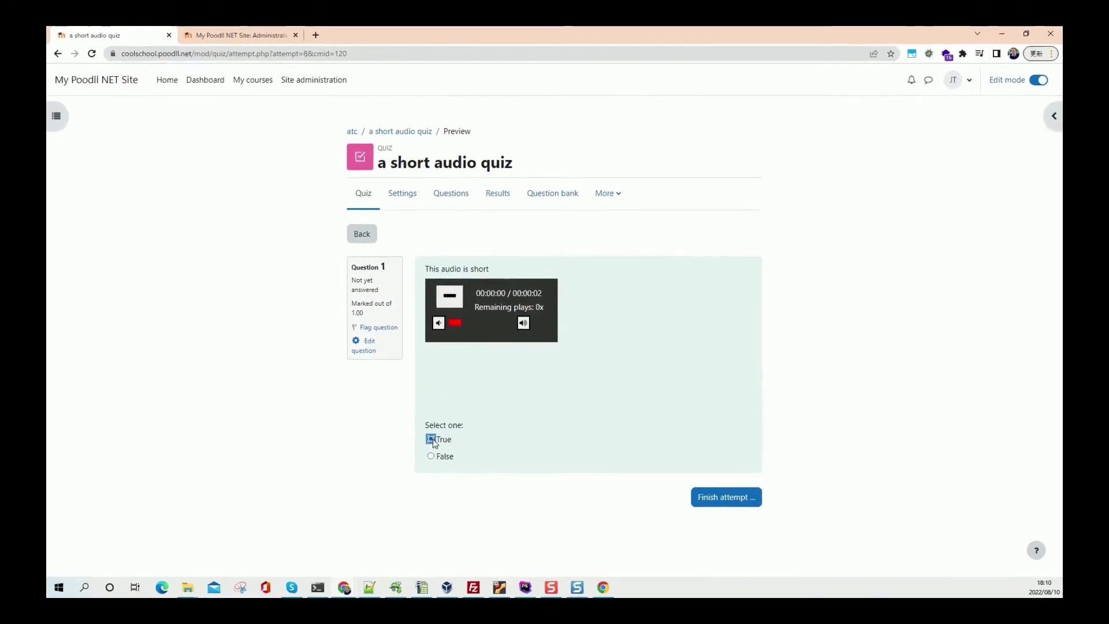
{"action": "left_click", "coordinate": [701, 475]}
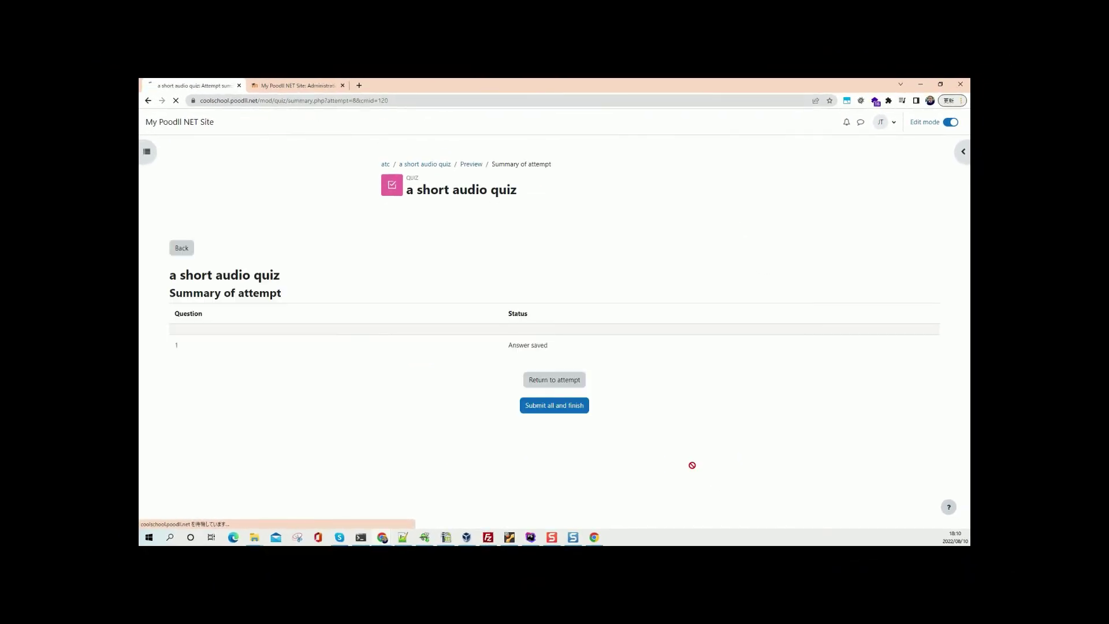
- Submit all answers and finish, then close the review graded 10.00 out of 10.00
{"action": "left_click", "coordinate": [557, 380]}
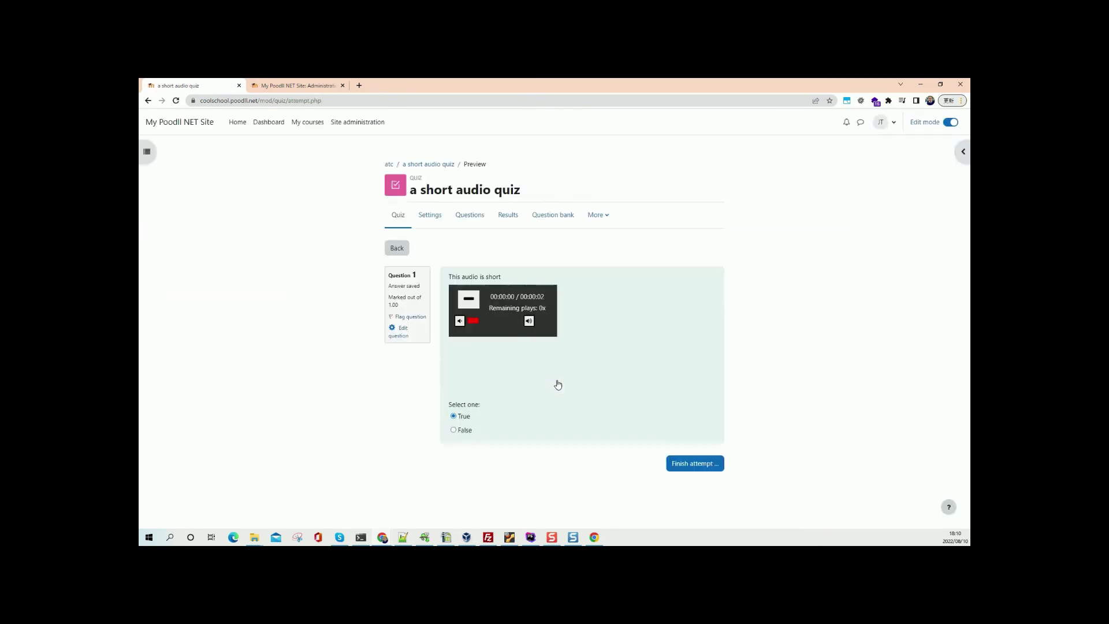
{"action": "left_click", "coordinate": [692, 463]}
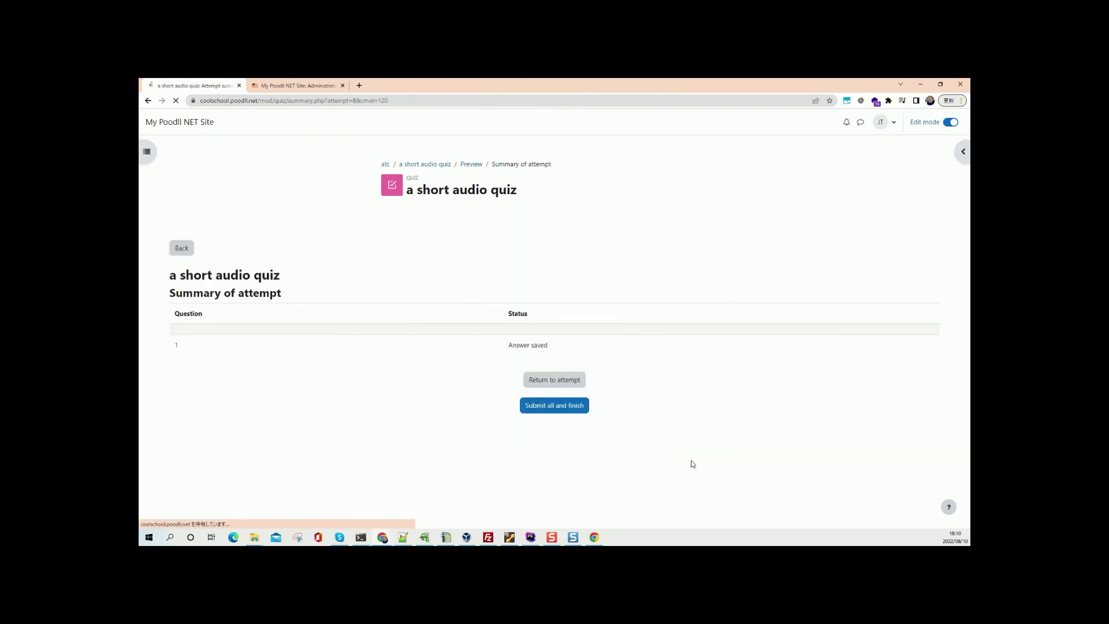
{"action": "left_click", "coordinate": [582, 407]}
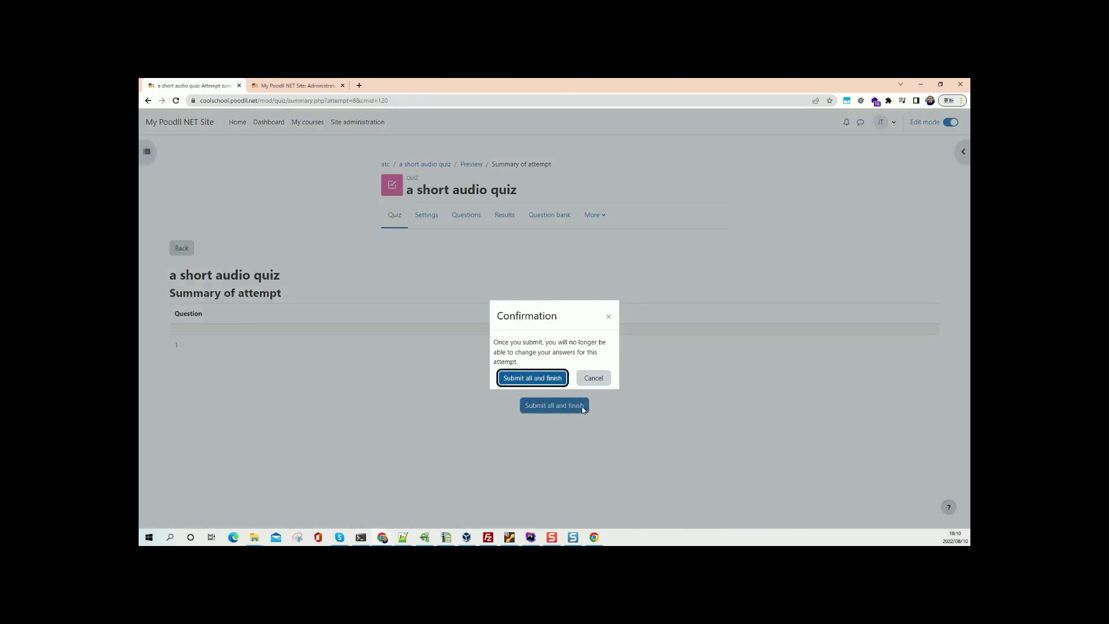
{"action": "left_click", "coordinate": [552, 382]}
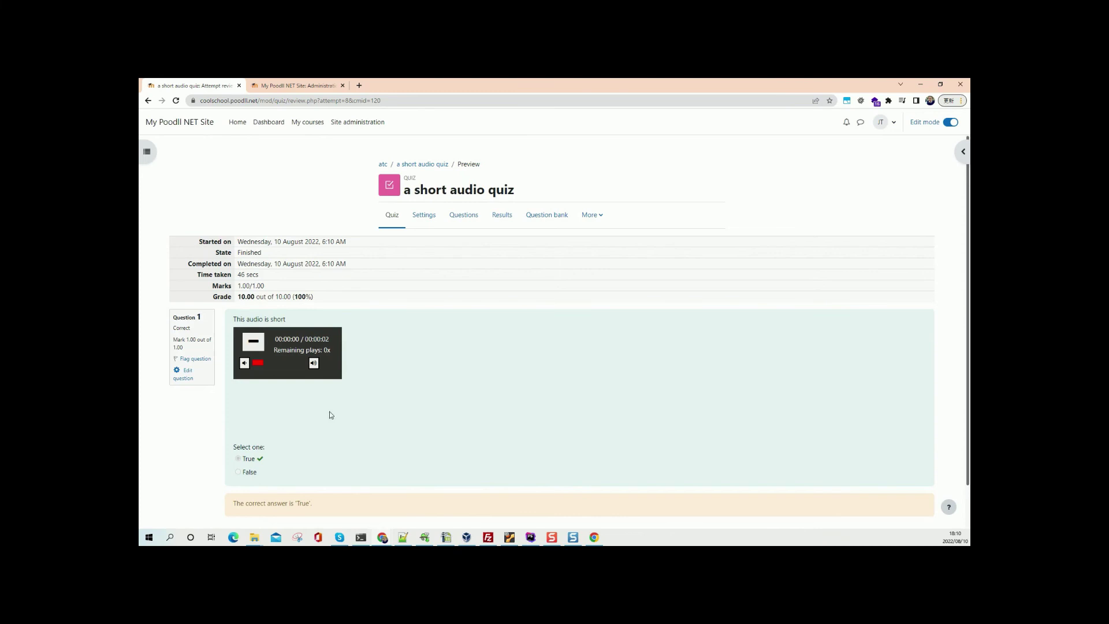
{"action": "scroll", "coordinate": [330, 417], "scroll_direction": "down", "scroll_amount": 1}
{"action": "scroll", "coordinate": [291, 465], "scroll_direction": "up", "scroll_amount": 1}
{"action": "scroll", "coordinate": [286, 396], "scroll_direction": "down", "scroll_amount": 1}
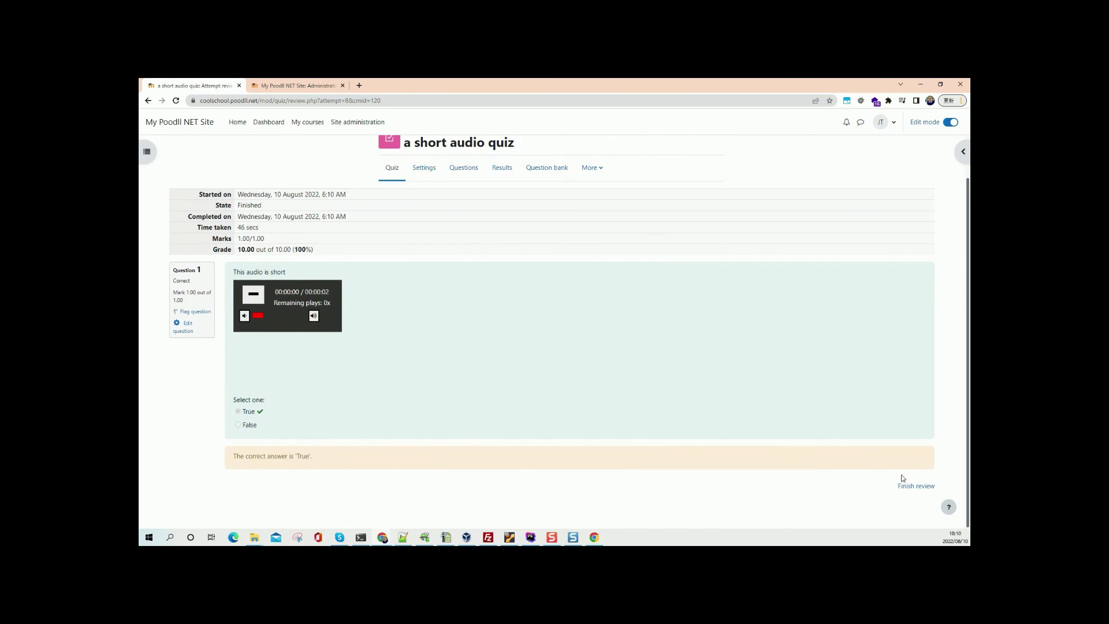
{"action": "left_click", "coordinate": [916, 489]}
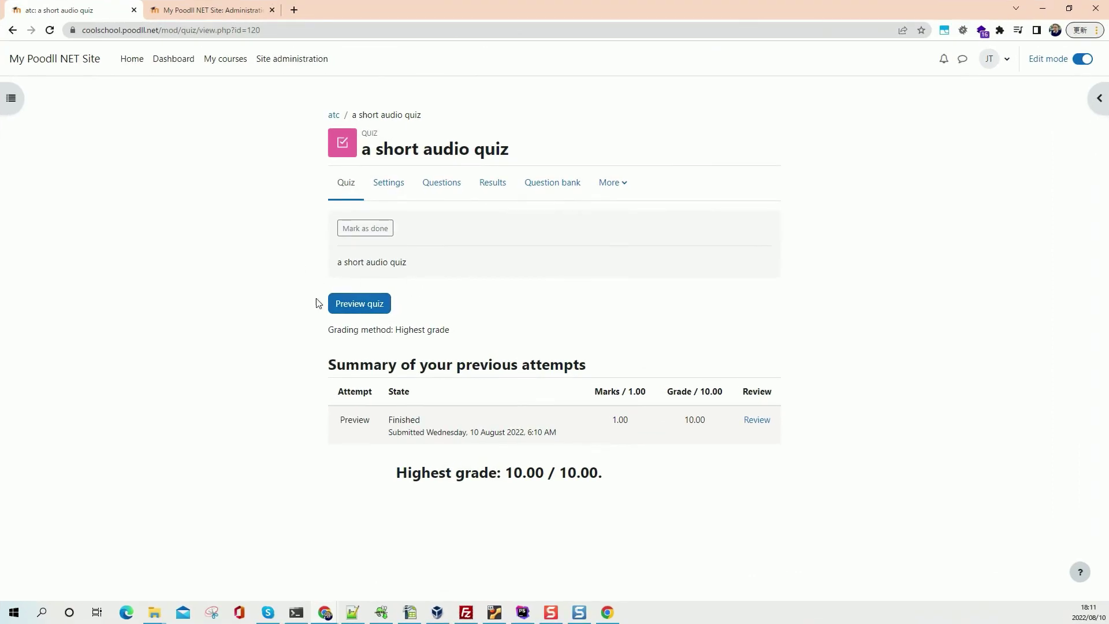
- Start a second preview attempt of the short audio quiz
{"action": "left_click", "coordinate": [367, 308]}
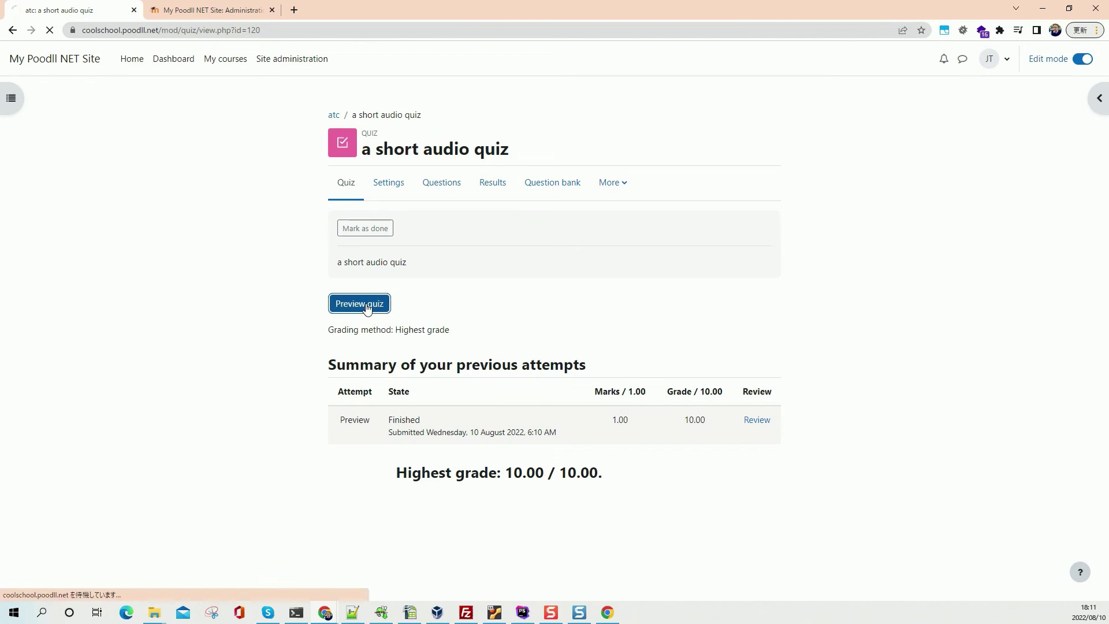